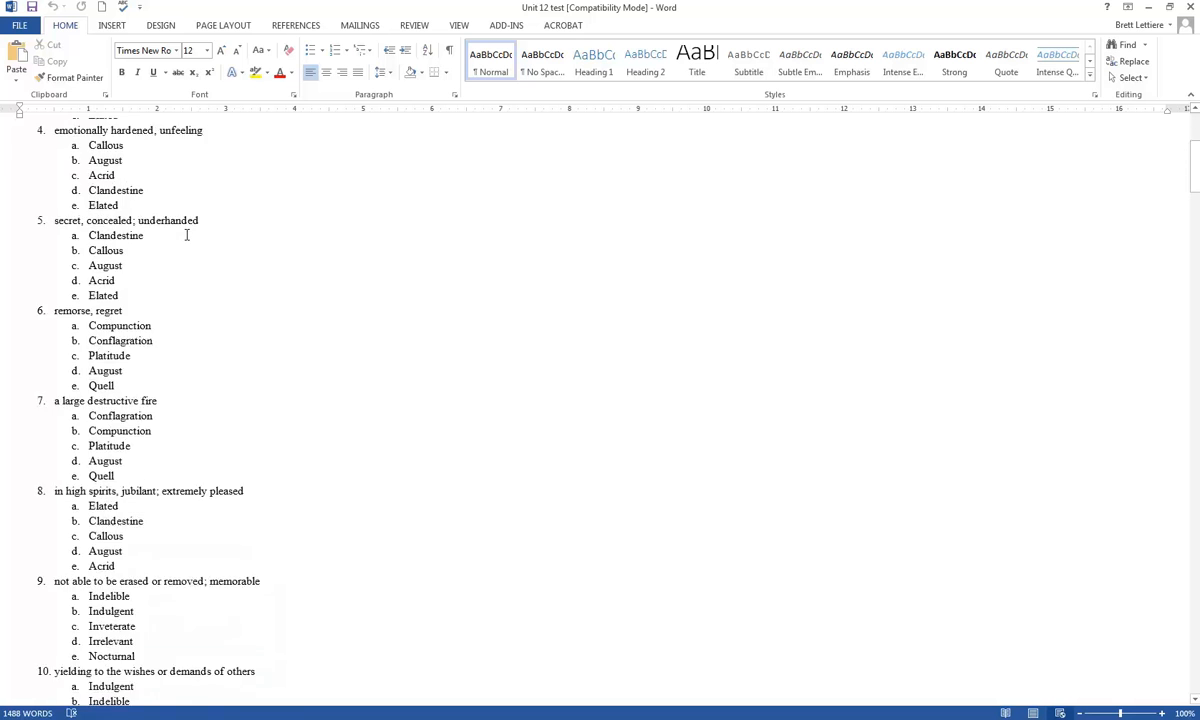
- Review the Unit 12 test document from its multiple-choice questions through the answer key, and return to question 1
scroll(186, 235, down, 14)
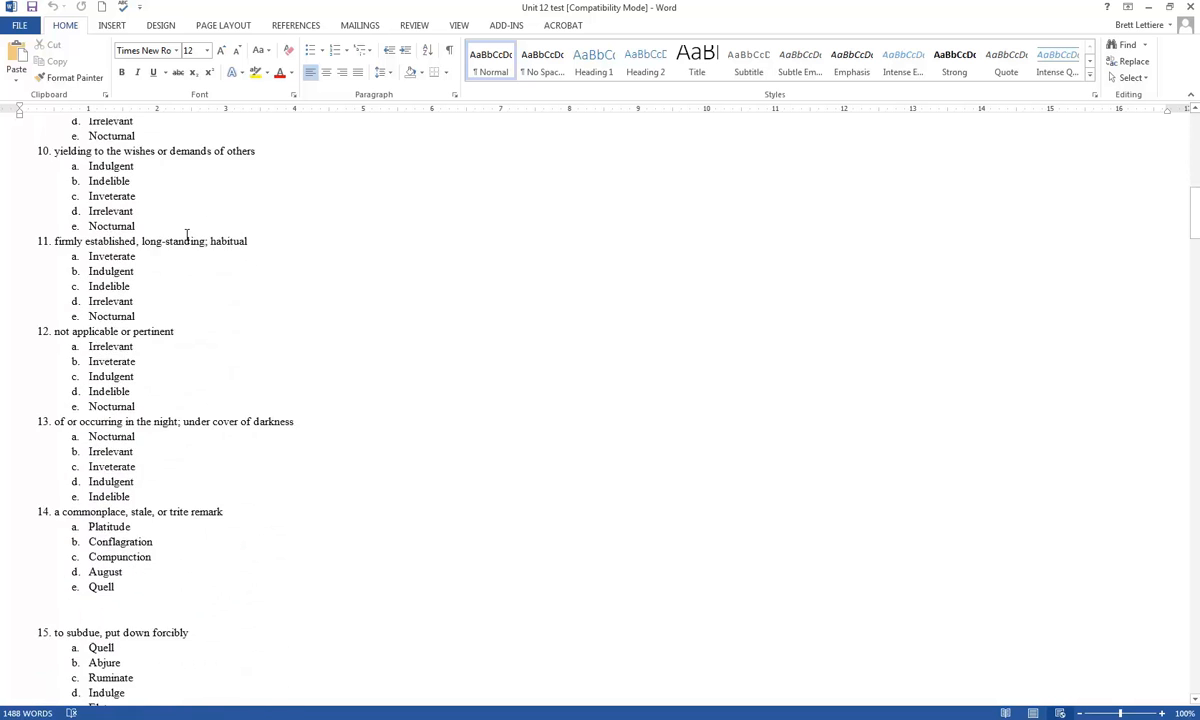
scroll(186, 235, down, 5)
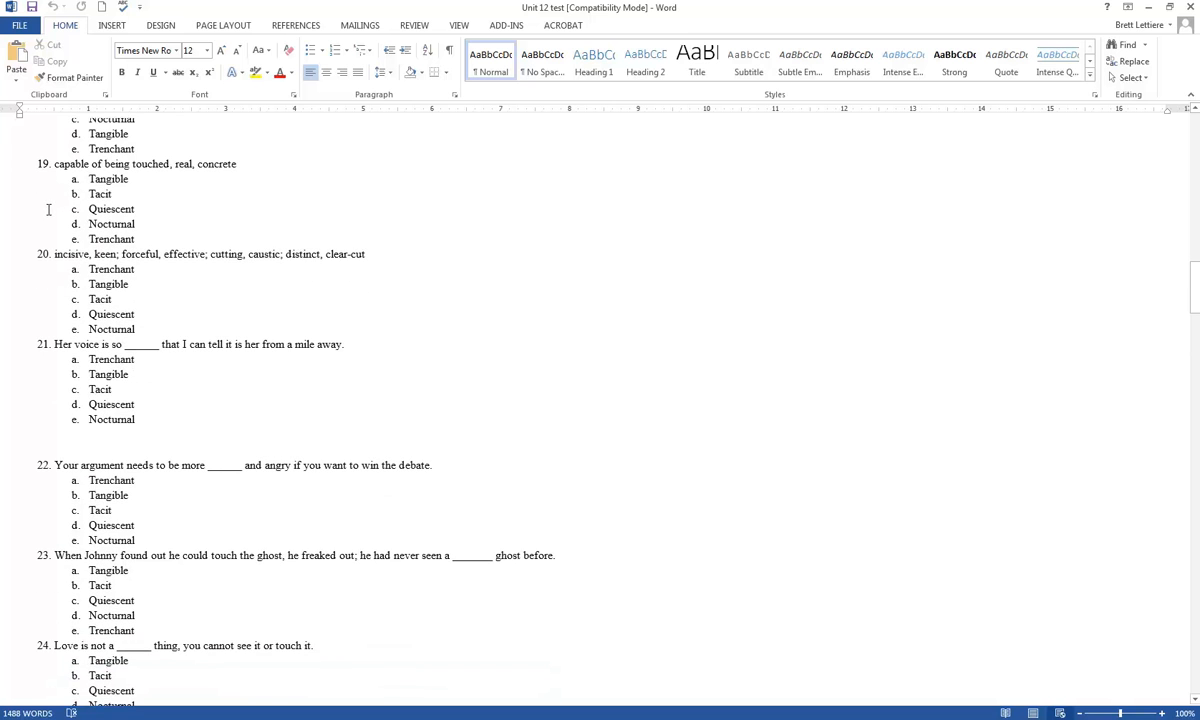
scroll(79, 307, down, 2)
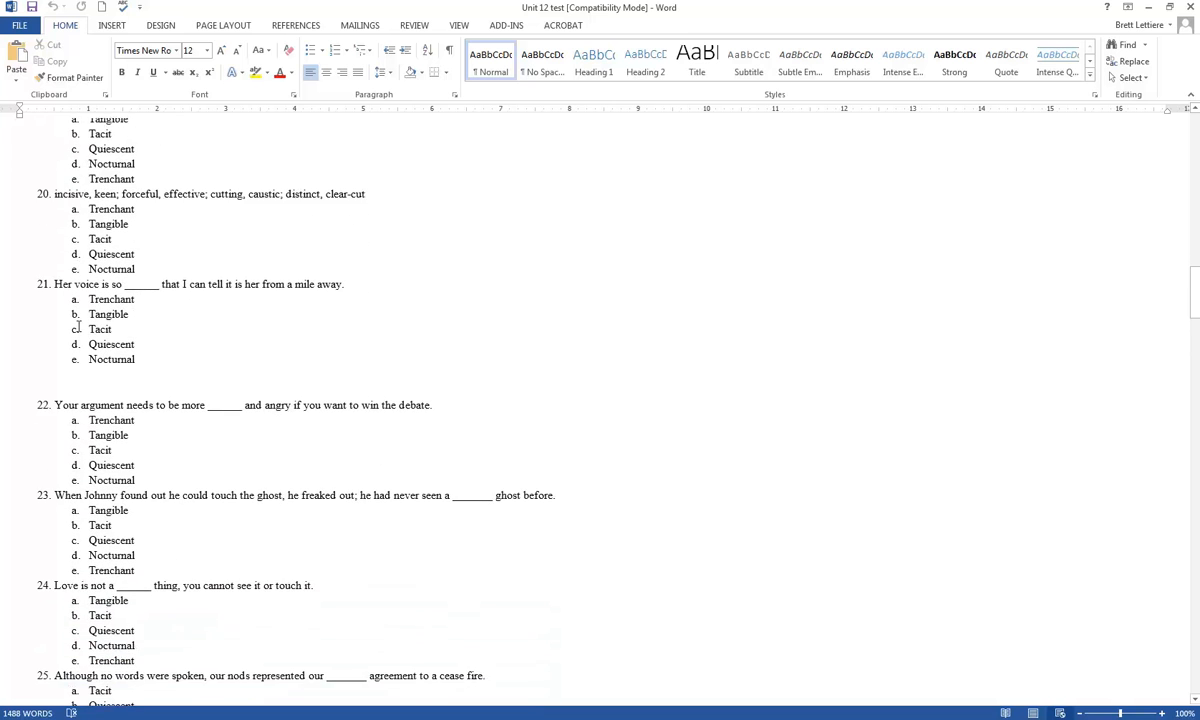
scroll(111, 256, down, 14)
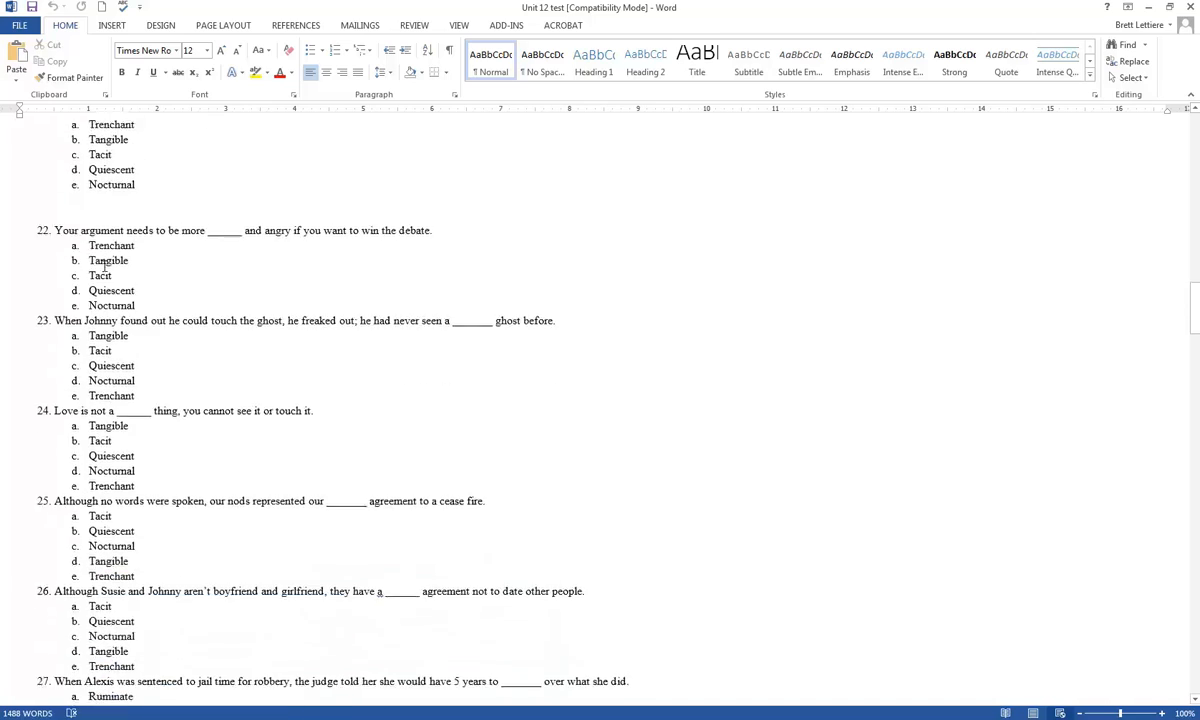
scroll(105, 268, down, 20)
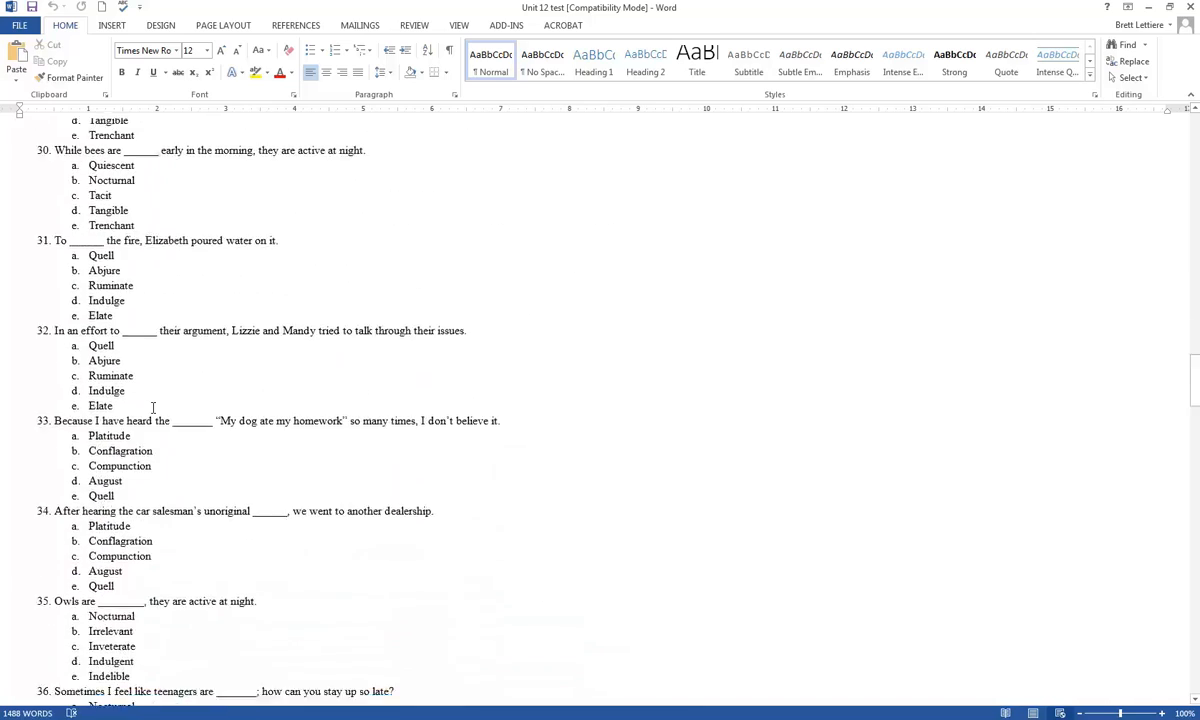
scroll(167, 435, down, 20)
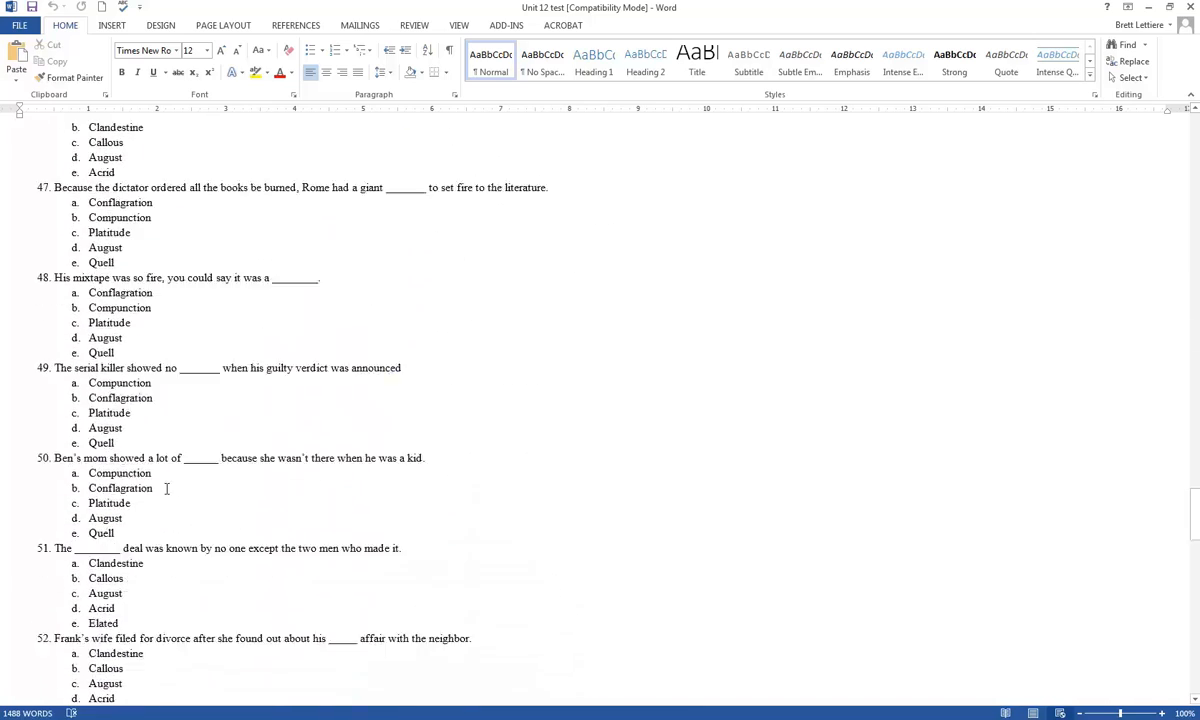
scroll(163, 489, down, 8)
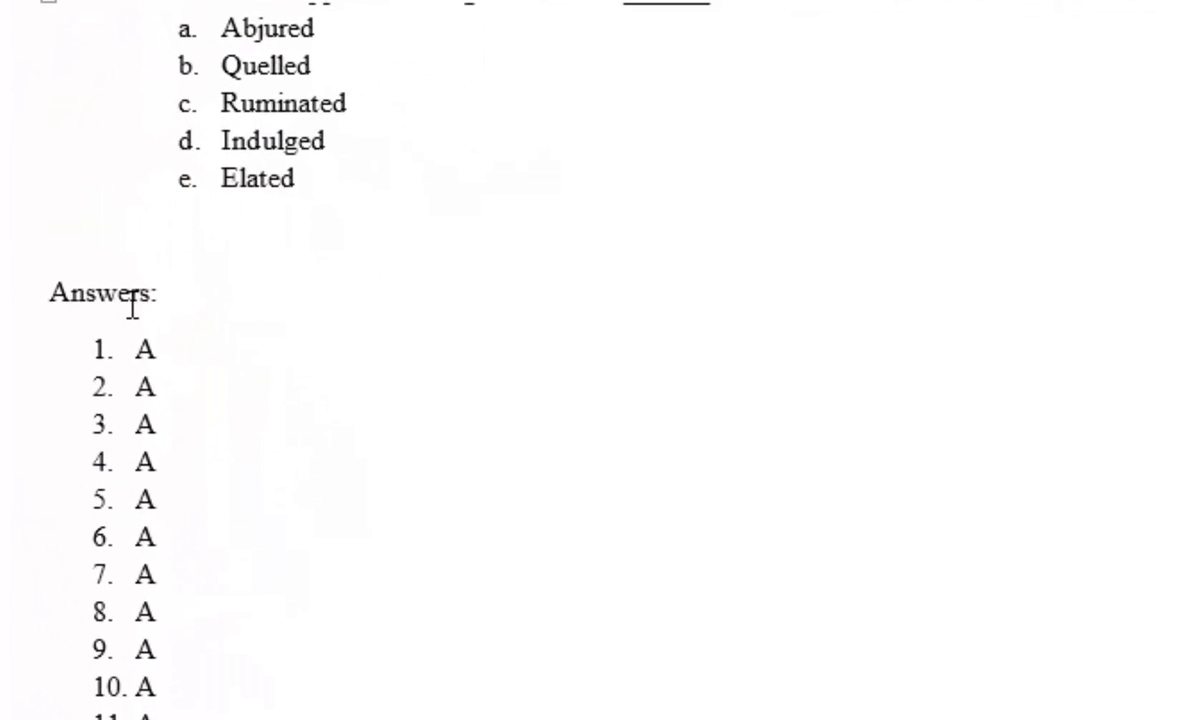
scroll(103, 438, down, 10)
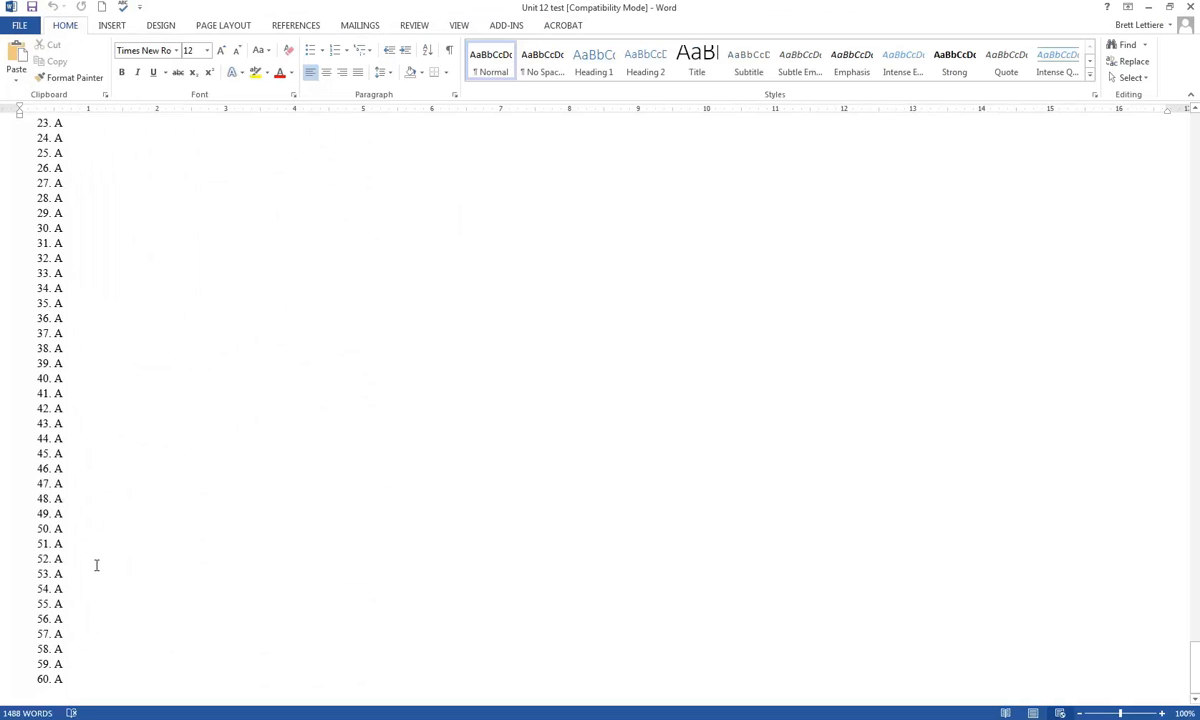
scroll(96, 565, up, 20)
scroll(93, 566, up, 20)
scroll(231, 401, up, 11)
click(241, 348)
scroll(241, 349, up, 6)
scroll(241, 349, up, 20)
scroll(241, 349, up, 15)
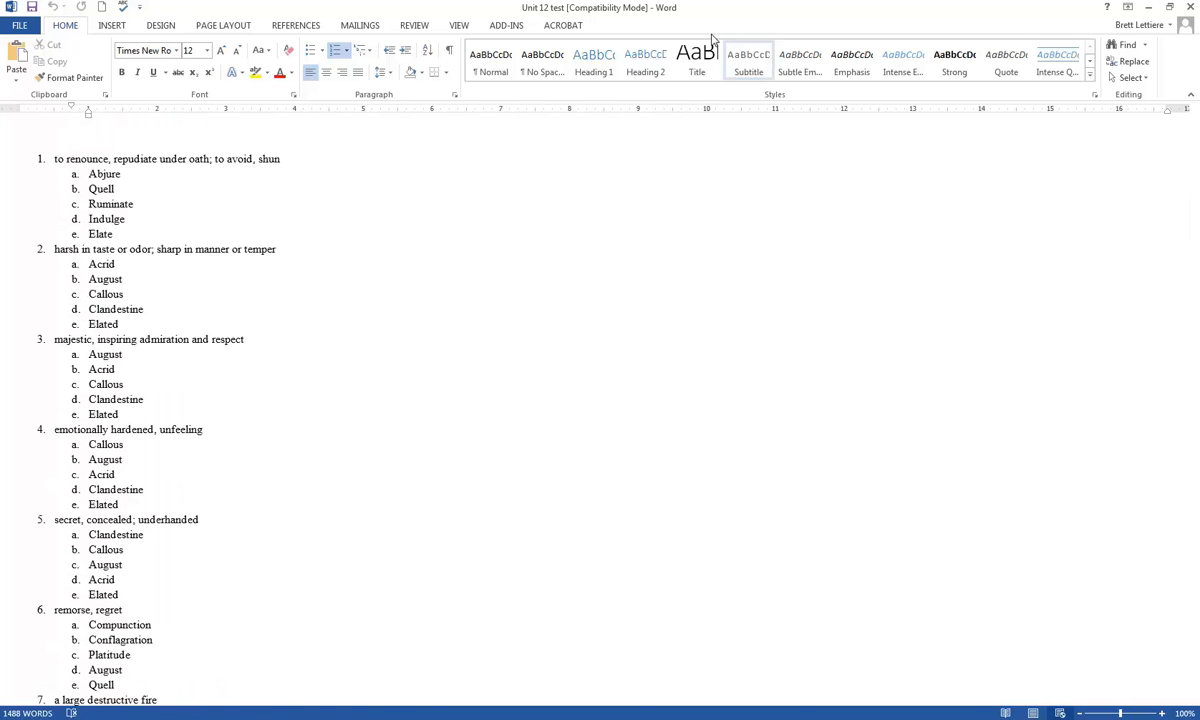
- Switch to Respondus and select Unit 12 test from the Canvas - Respondus folder as a Microsoft Word 2007 (DOCX) question import
click(1148, 7)
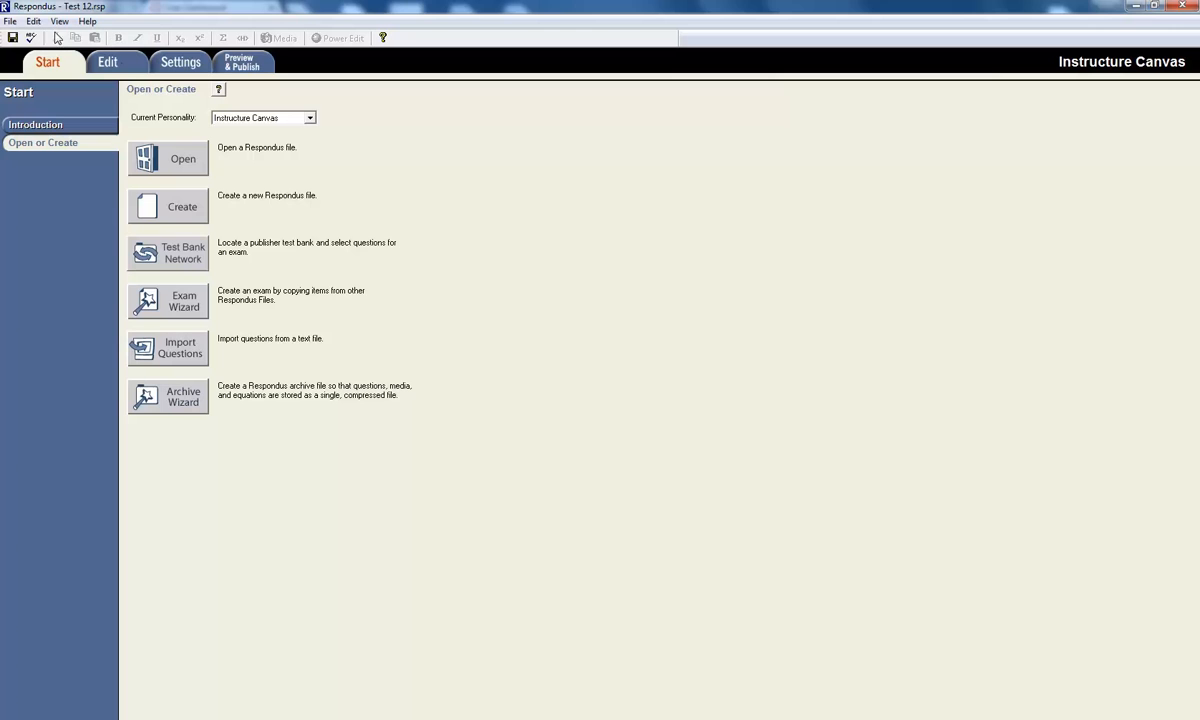
click(185, 351)
click(545, 214)
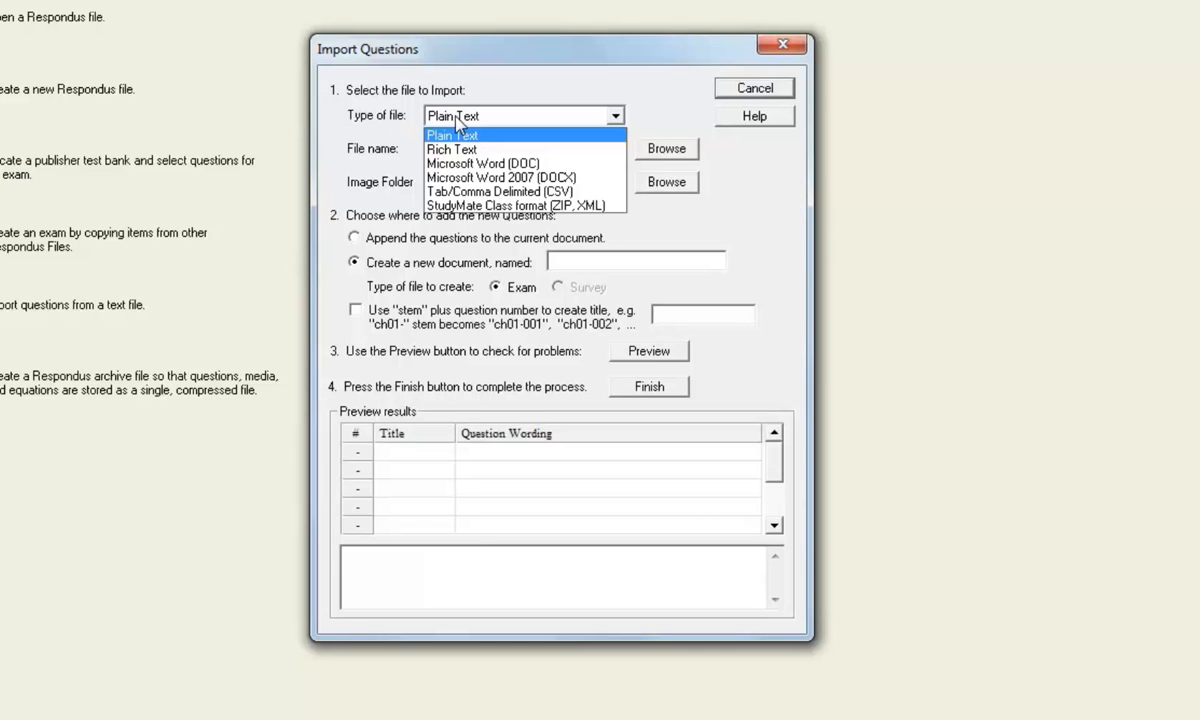
click(492, 178)
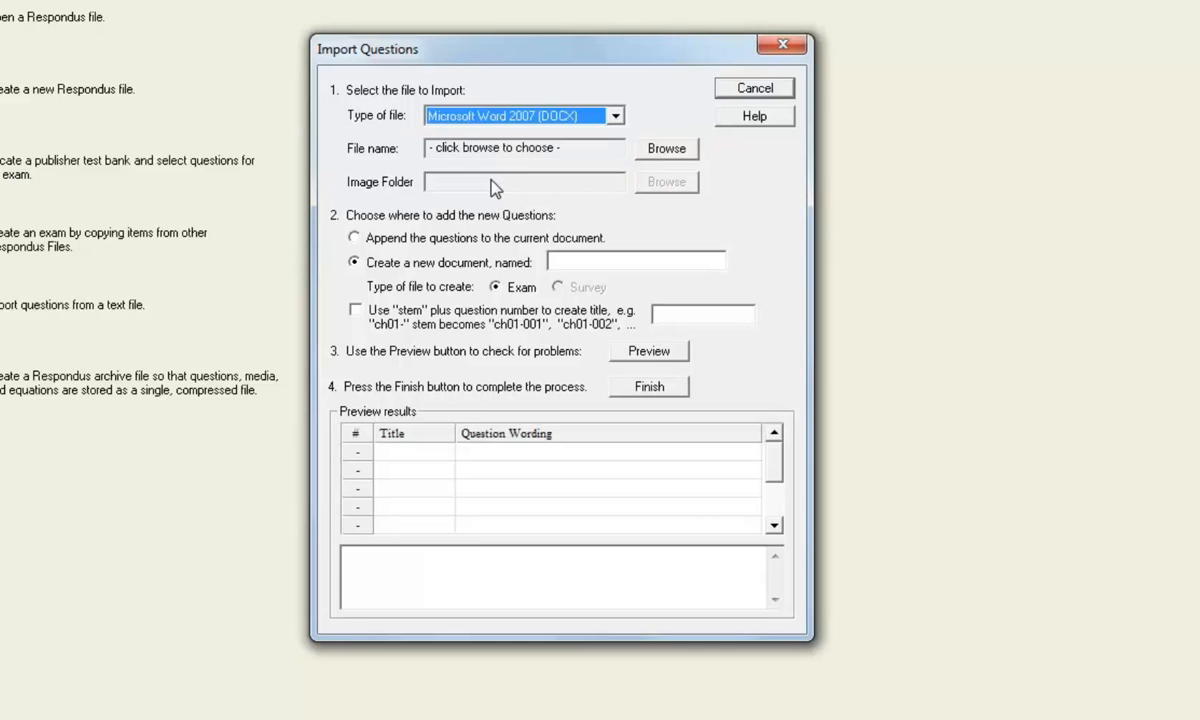
click(646, 152)
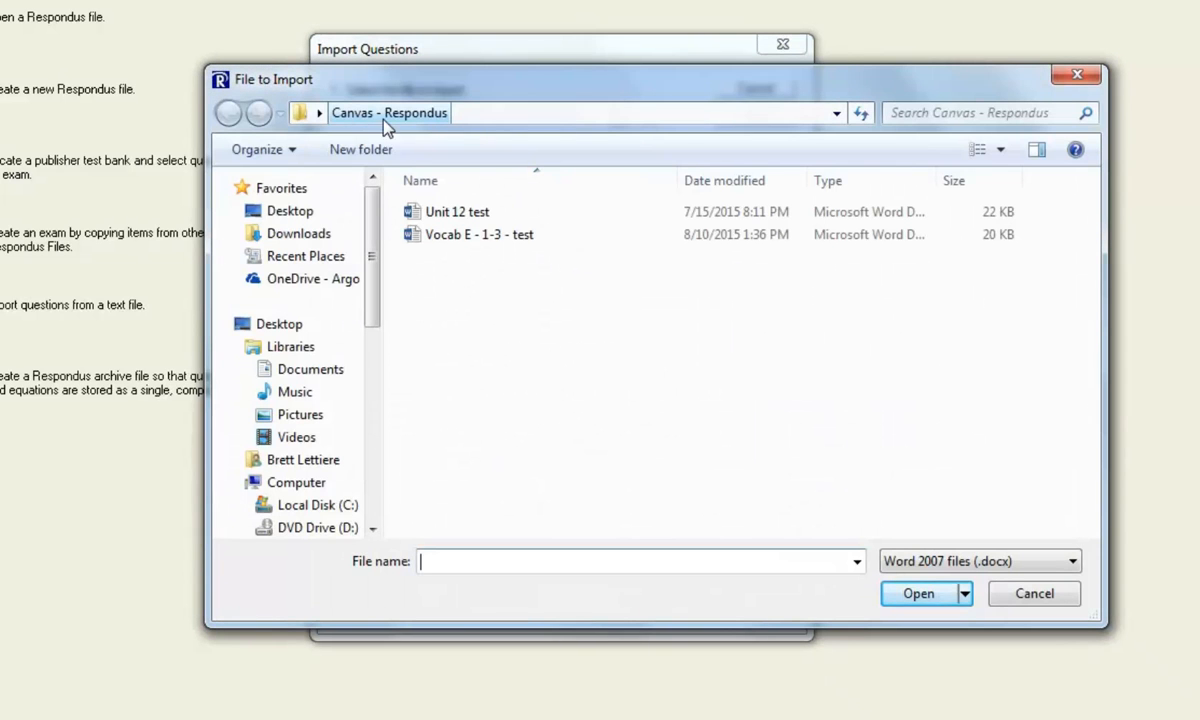
click(475, 214)
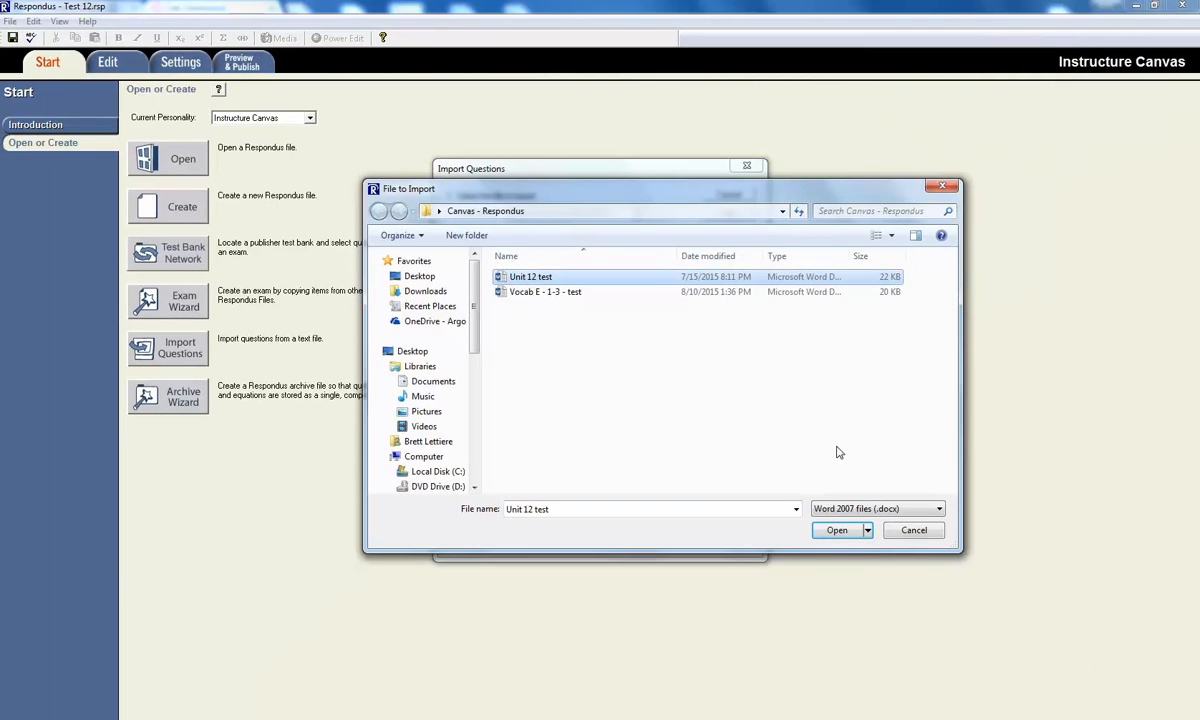
click(837, 530)
- Name the new exam document "Vocab E - Unit 12 - Test", preview the questions for problems and finish the import
click(600, 309)
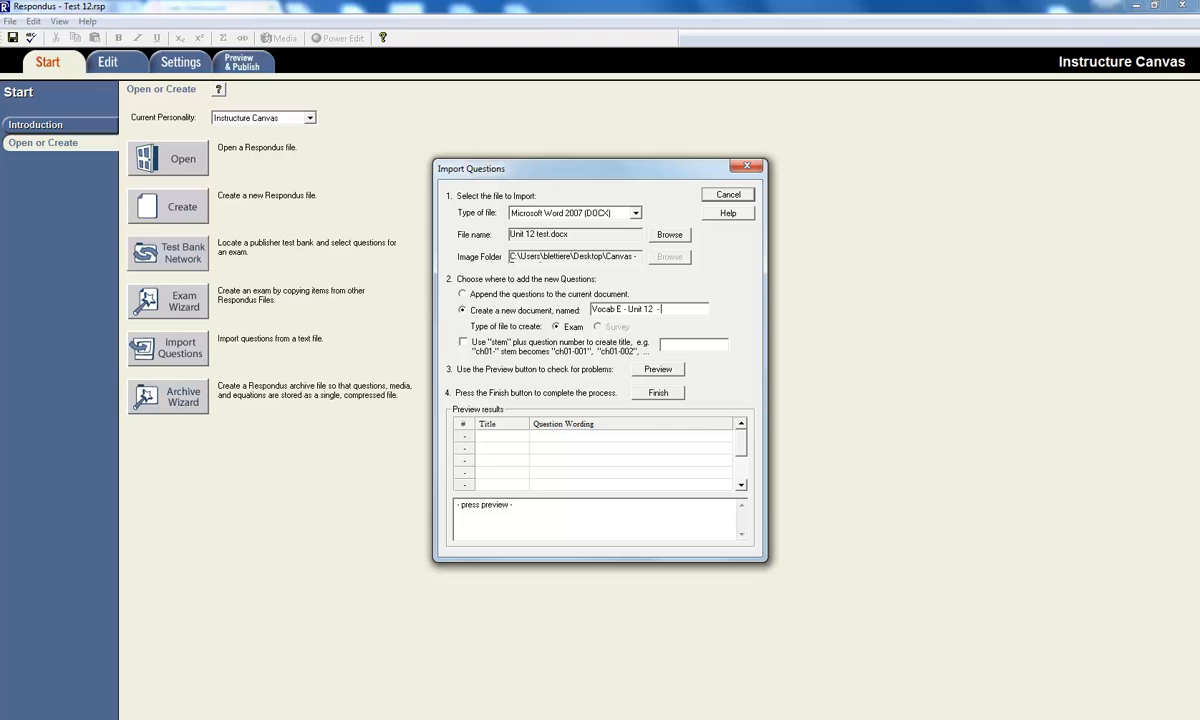
click(667, 375)
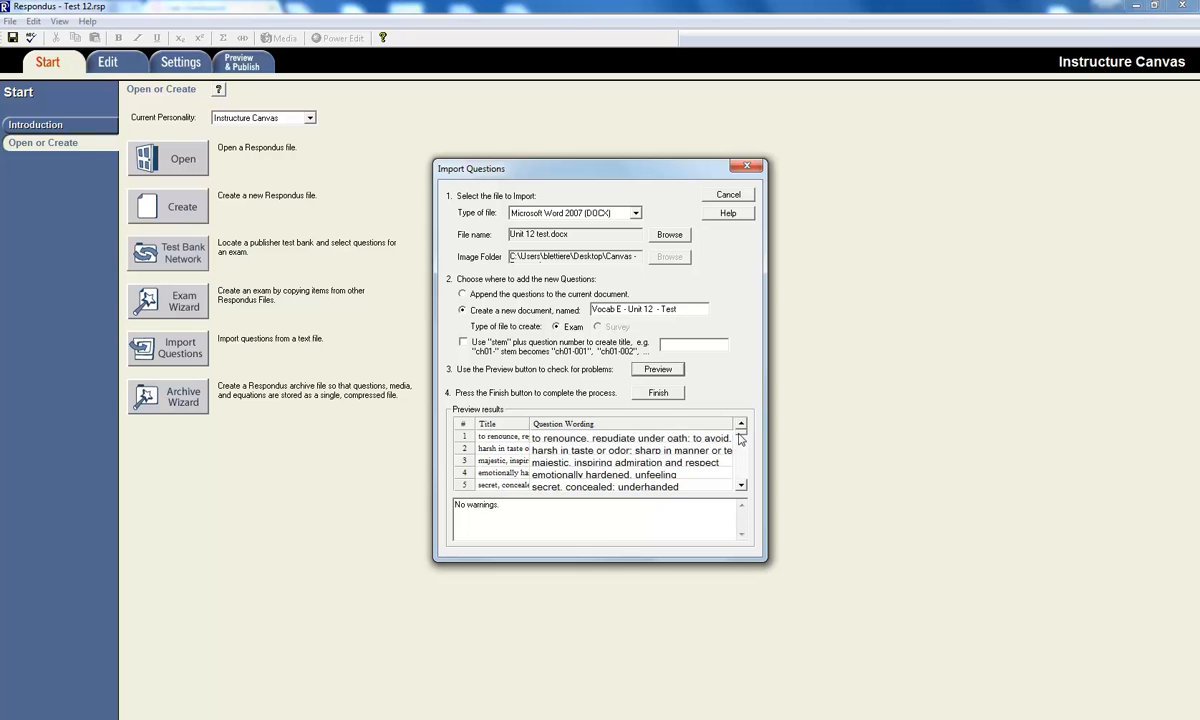
scroll(695, 410, down, 1)
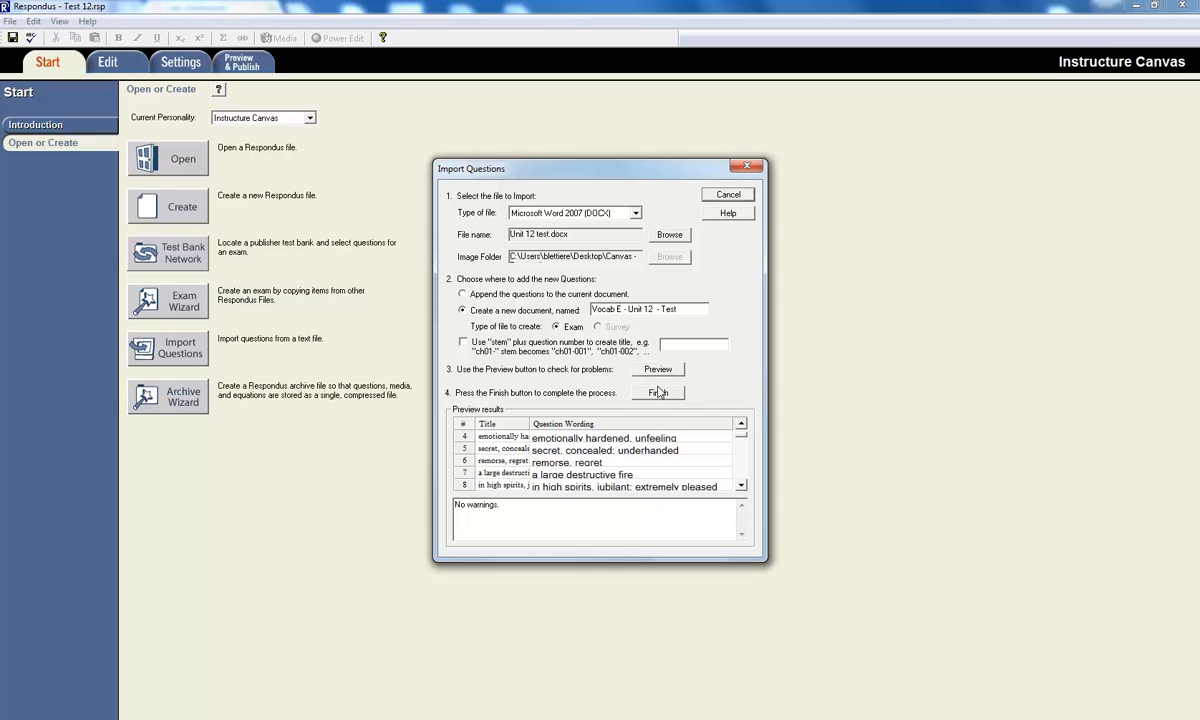
click(658, 393)
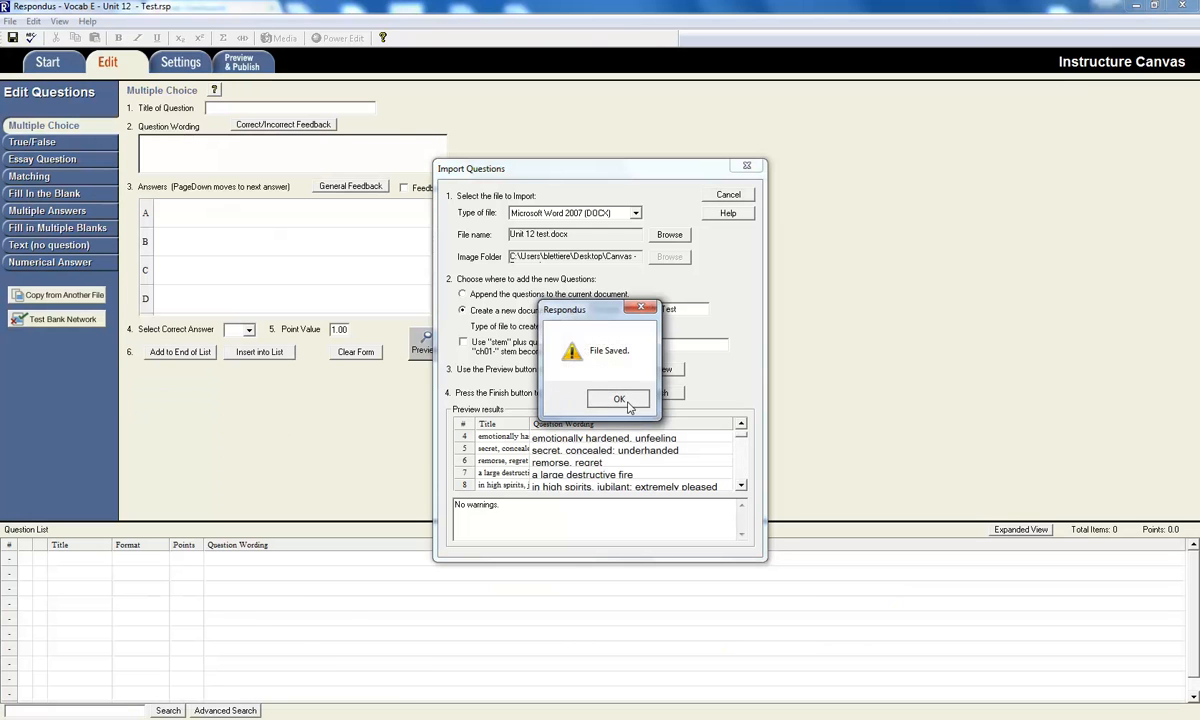
click(624, 397)
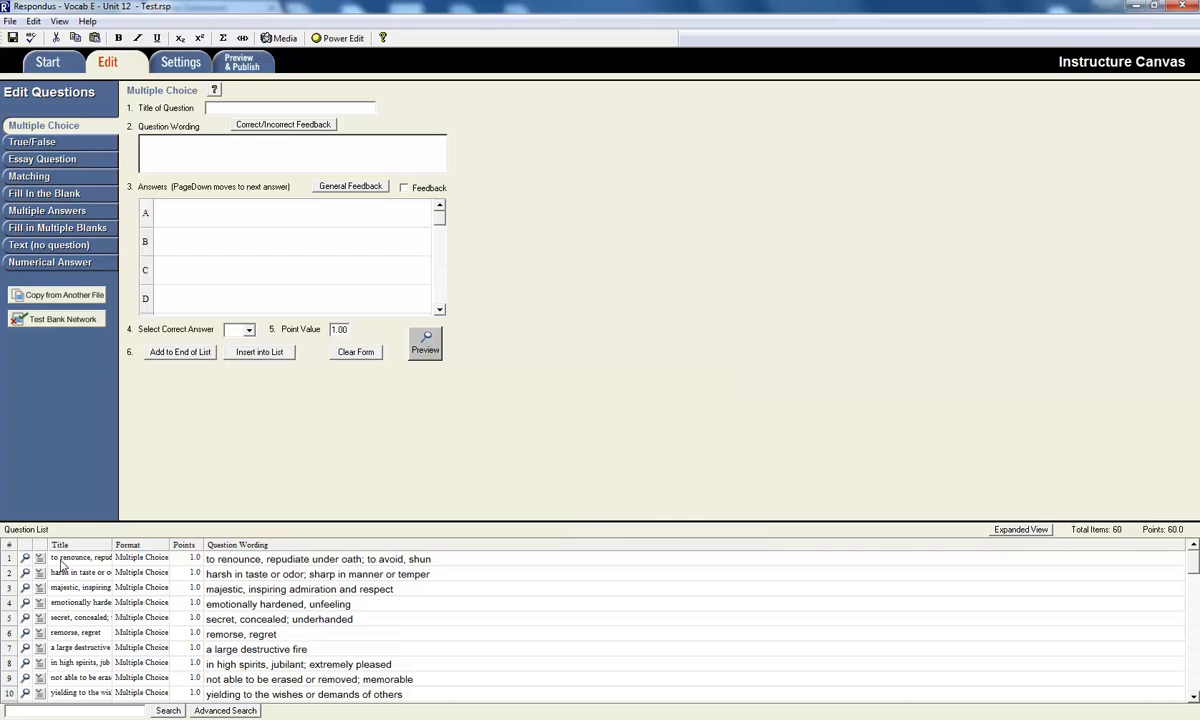
- Preview the first imported question and close the preview
click(26, 559)
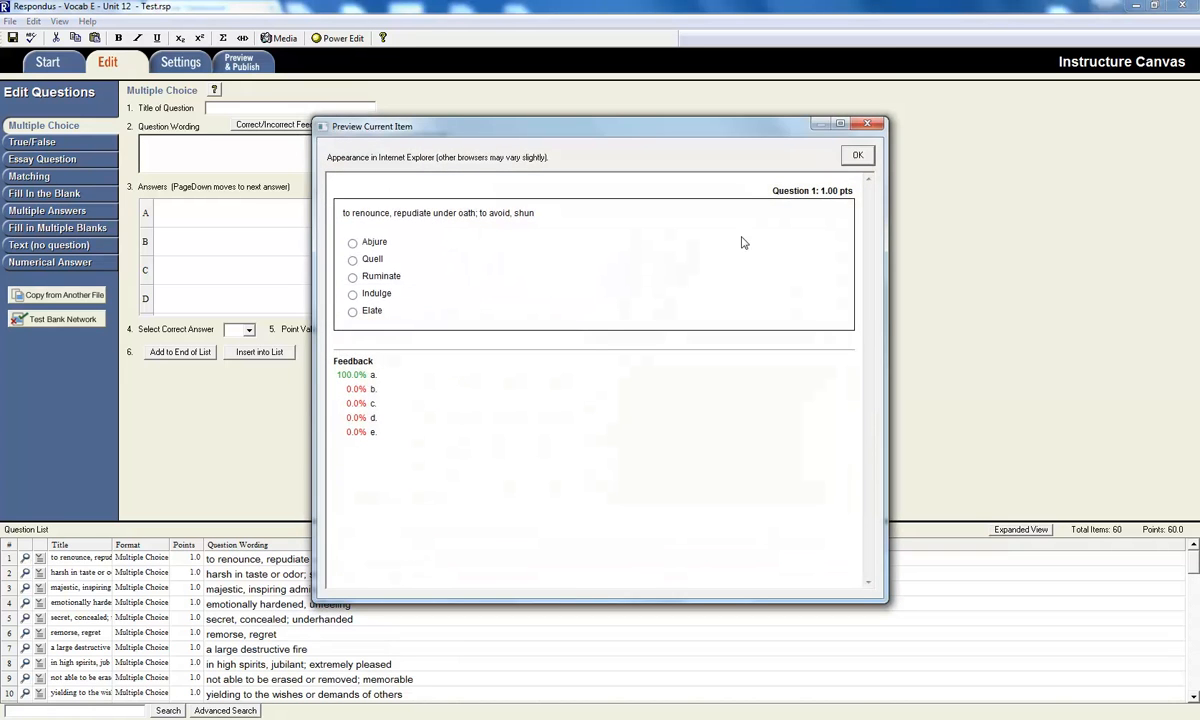
click(869, 125)
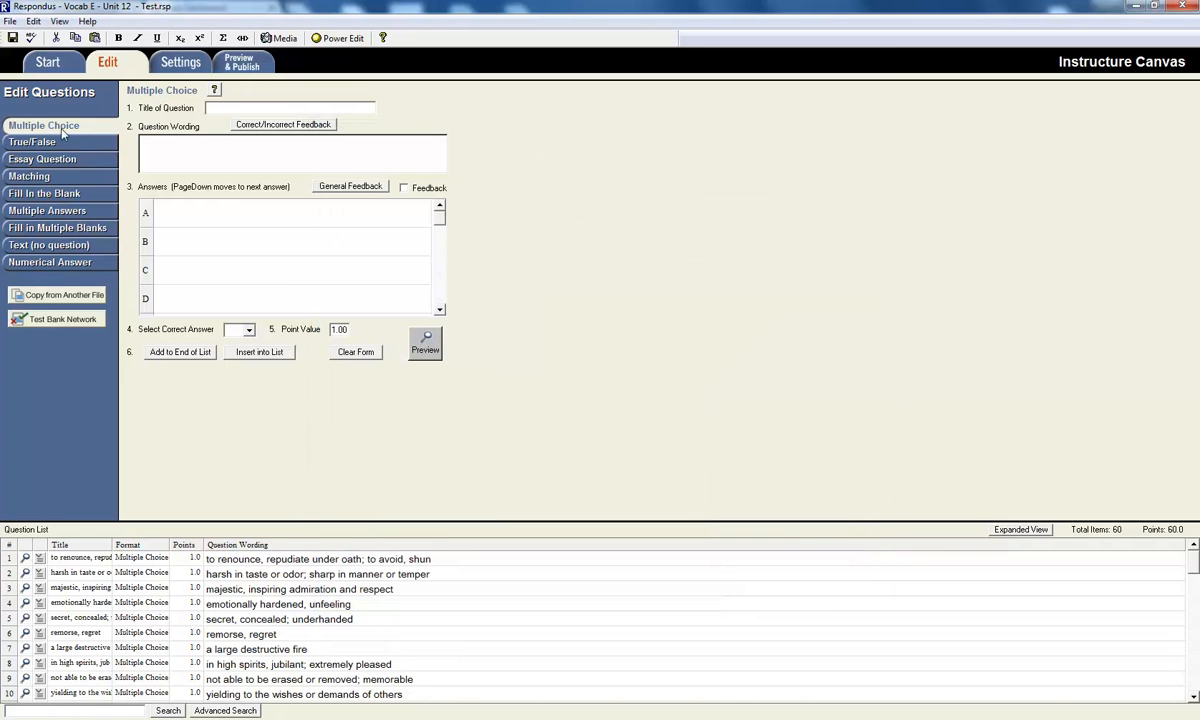
- Add a question group covering questions 1 to 20, with 10 randomly selected and 1 point per question
click(181, 62)
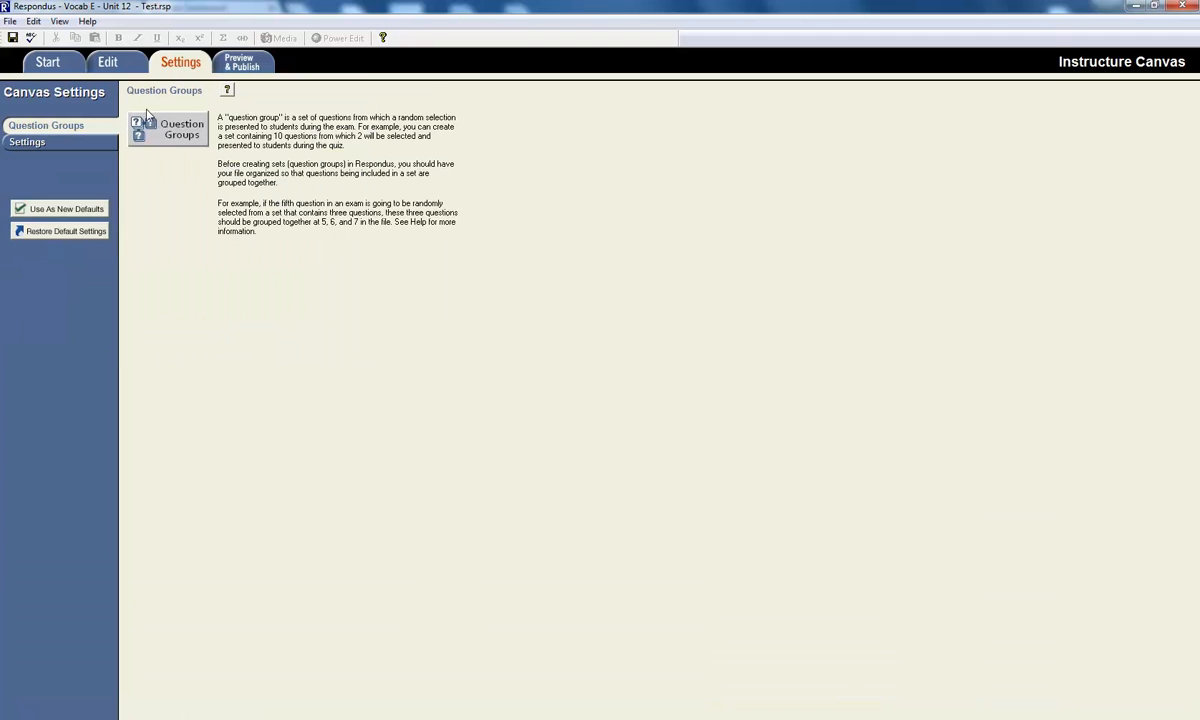
click(172, 140)
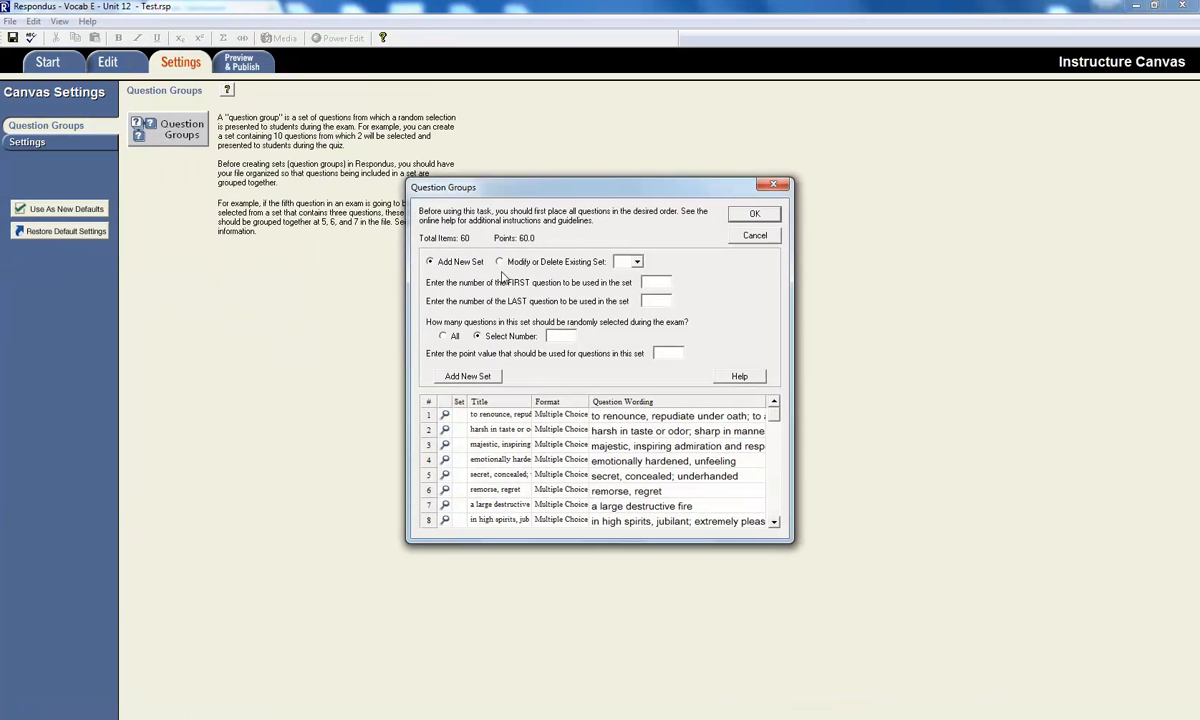
click(649, 281)
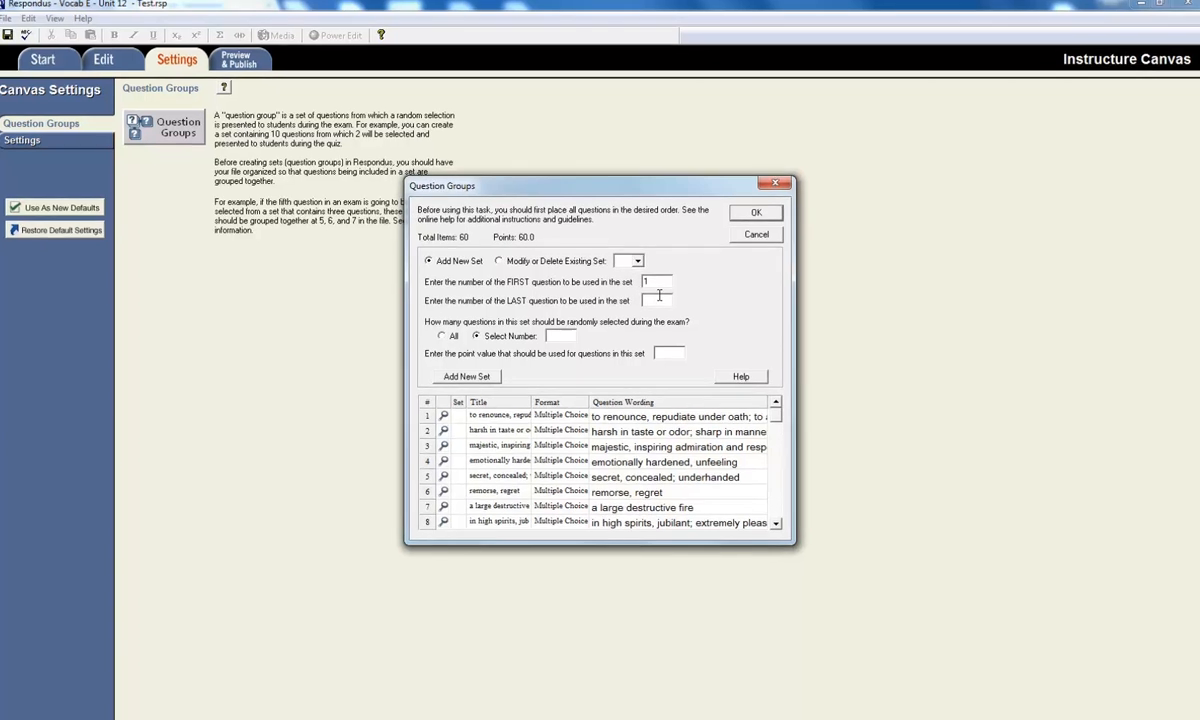
text(20)
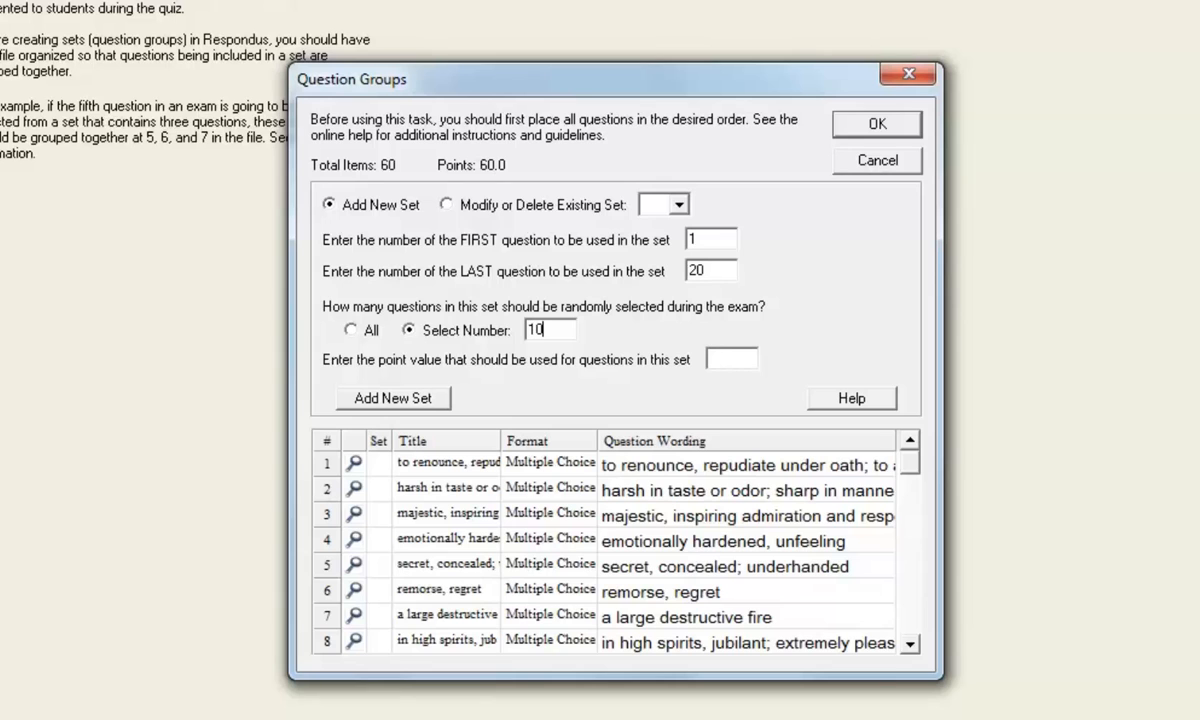
click(721, 362)
text(1)
click(393, 397)
- Add a second question group covering questions 21 to 60, with 25 randomly selected and 1 point per question
click(699, 238)
text(21)
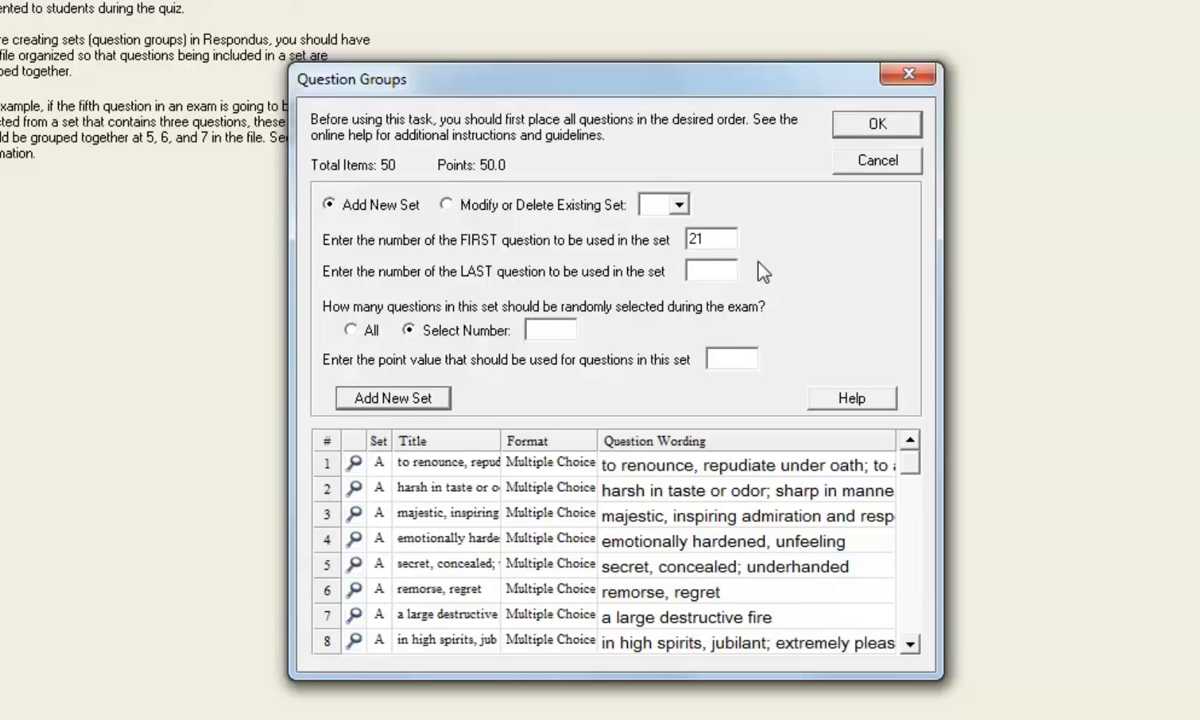
text(6)
click(556, 325)
text(25)
key(Tab)
text(1)
click(393, 398)
- Check the set assignments down to question 60 and accept the question groups
scroll(465, 495, down, 6)
scroll(470, 510, up, 4)
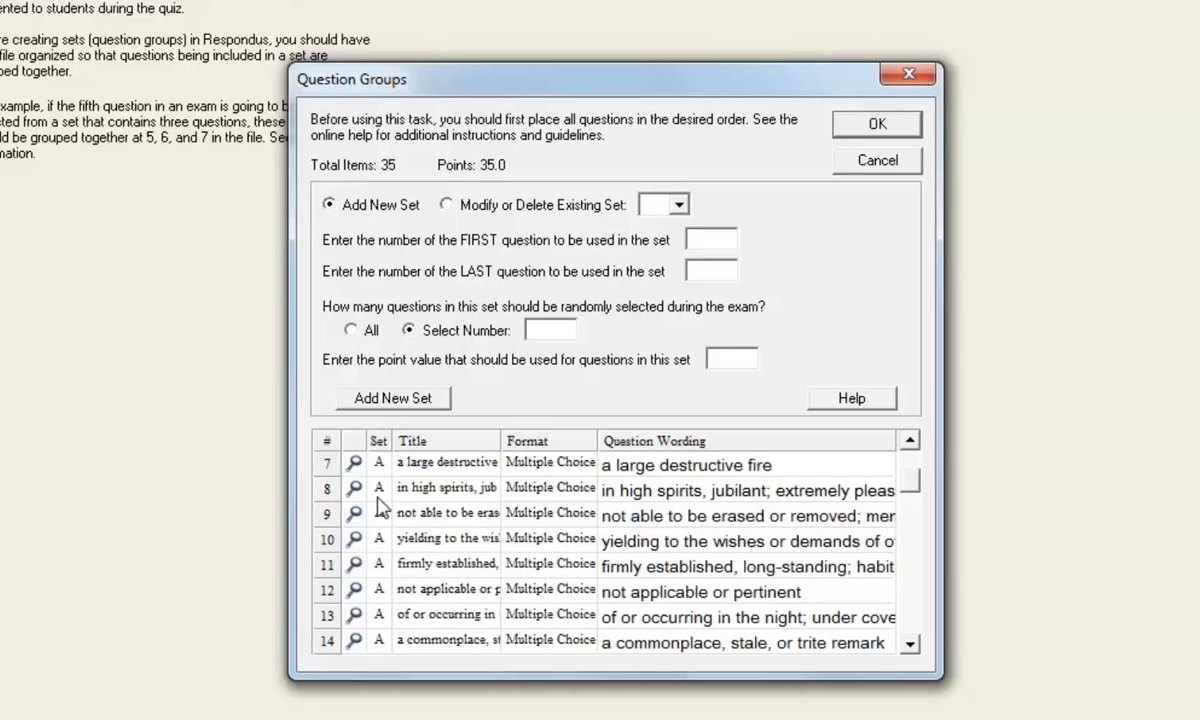
scroll(360, 512, down, 6)
scroll(393, 512, down, 9)
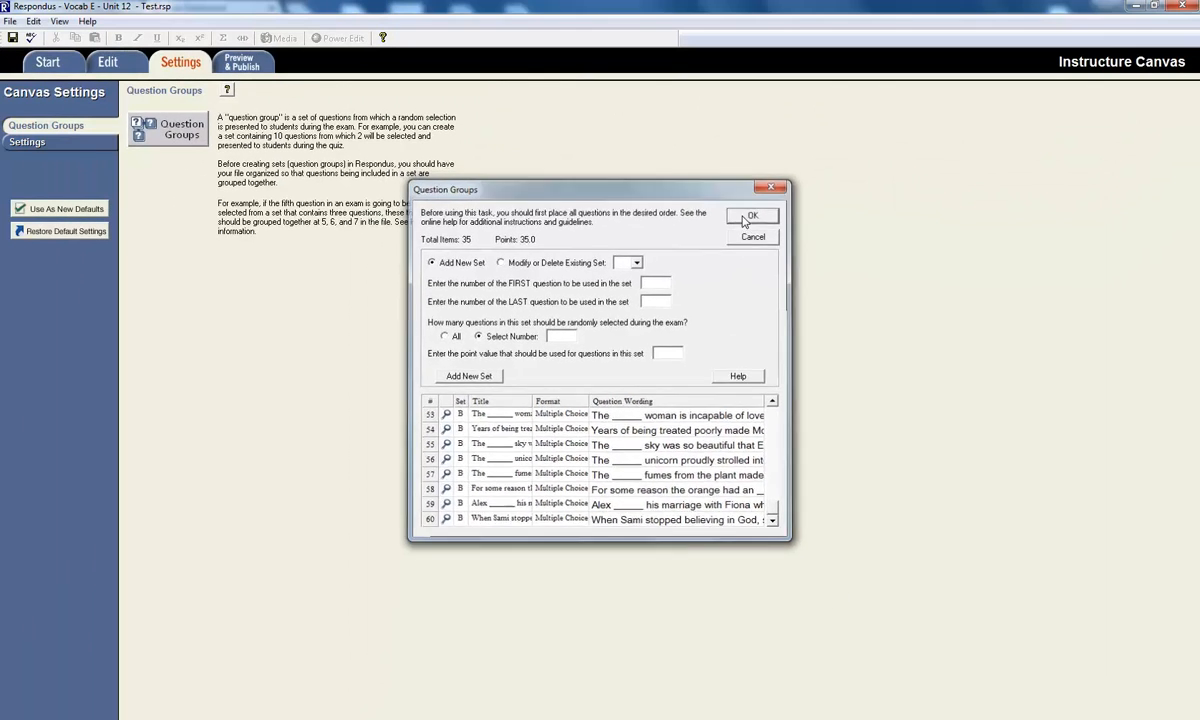
click(760, 220)
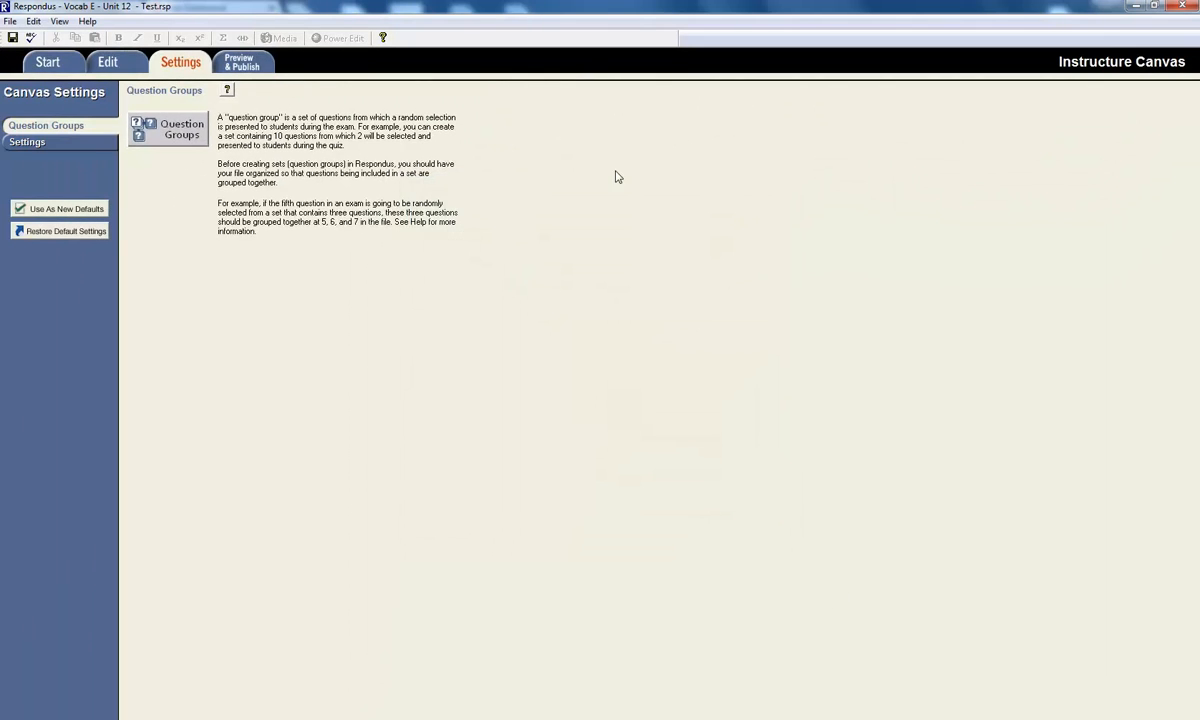
- Preview the exam file question by question through question 60, and close the preview
click(247, 70)
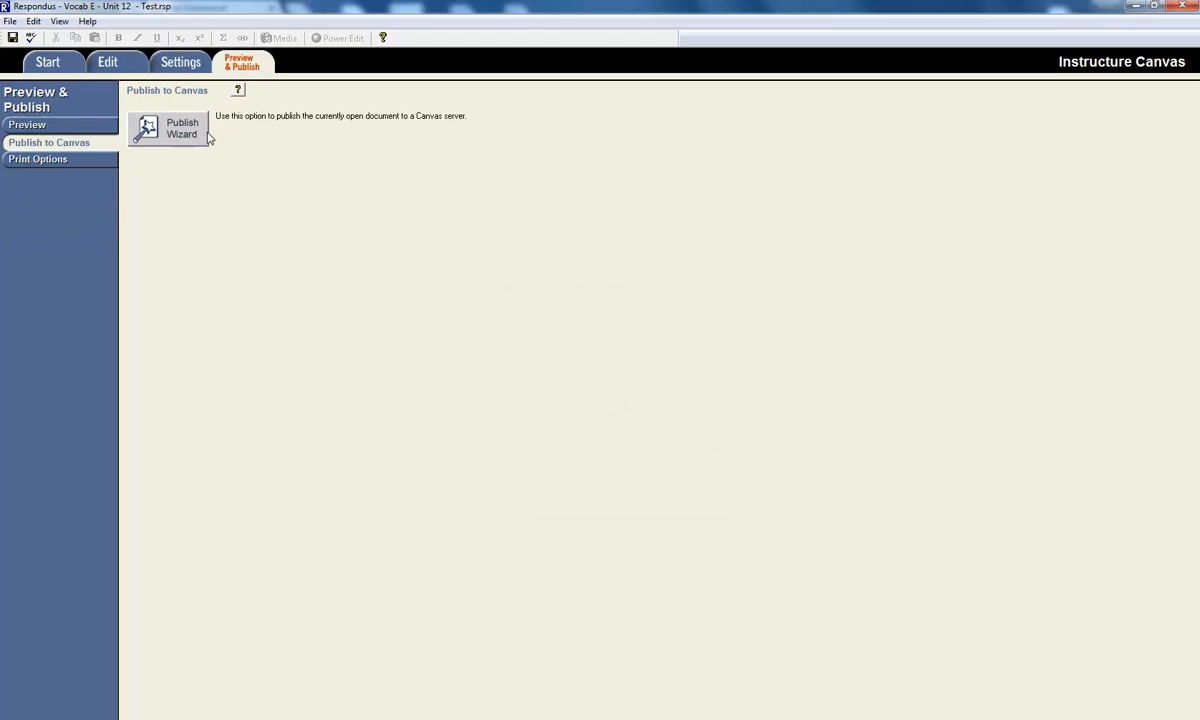
click(43, 129)
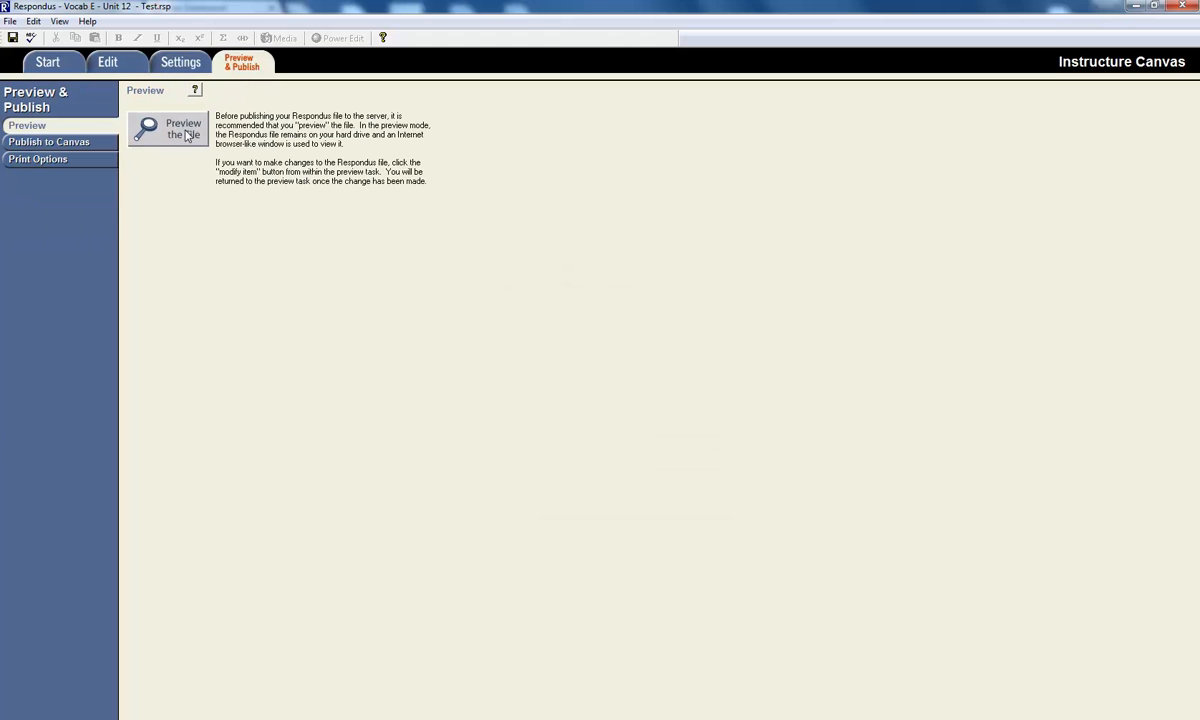
click(177, 128)
click(712, 158)
click(712, 158)
click(712, 158)
click(712, 158)
click(712, 158)
click(712, 158)
triple_click(712, 158)
triple_click(712, 158)
triple_click(712, 158)
triple_click(712, 158)
triple_click(718, 160)
triple_click(718, 160)
triple_click(718, 160)
double_click(718, 160)
triple_click(710, 157)
triple_click(710, 157)
triple_click(710, 157)
double_click(710, 157)
triple_click(710, 157)
click(710, 157)
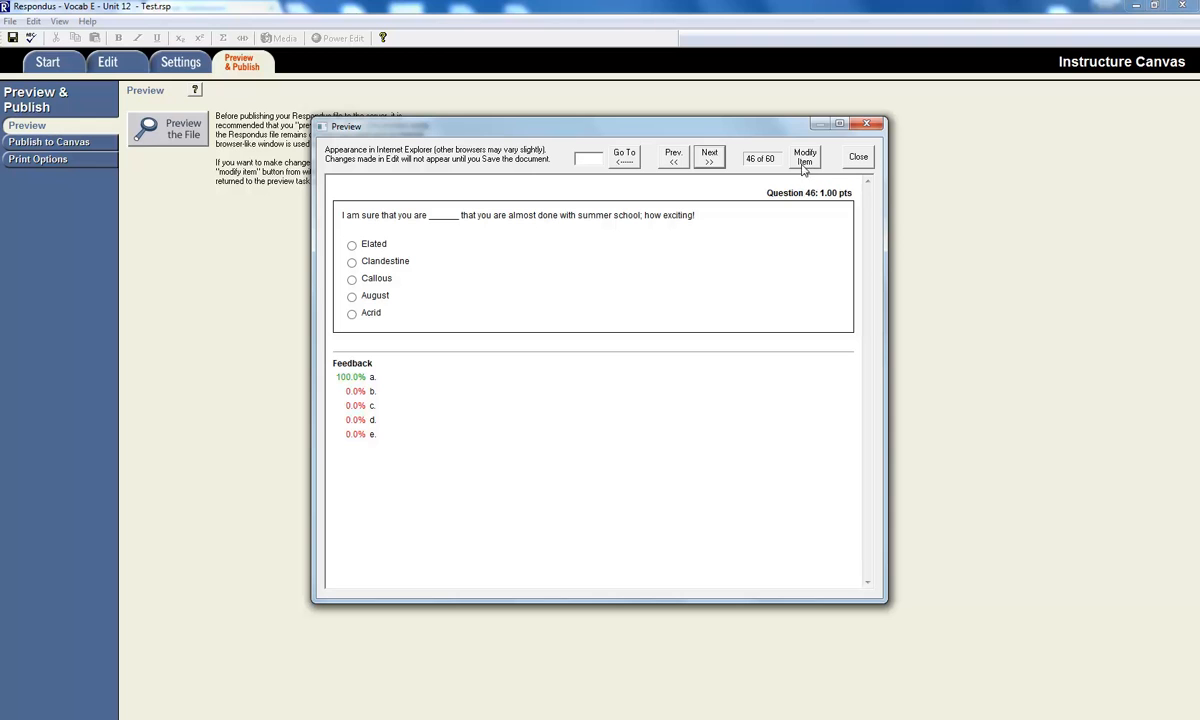
double_click(709, 157)
double_click(709, 157)
double_click(709, 157)
double_click(709, 157)
double_click(709, 157)
double_click(709, 157)
double_click(709, 157)
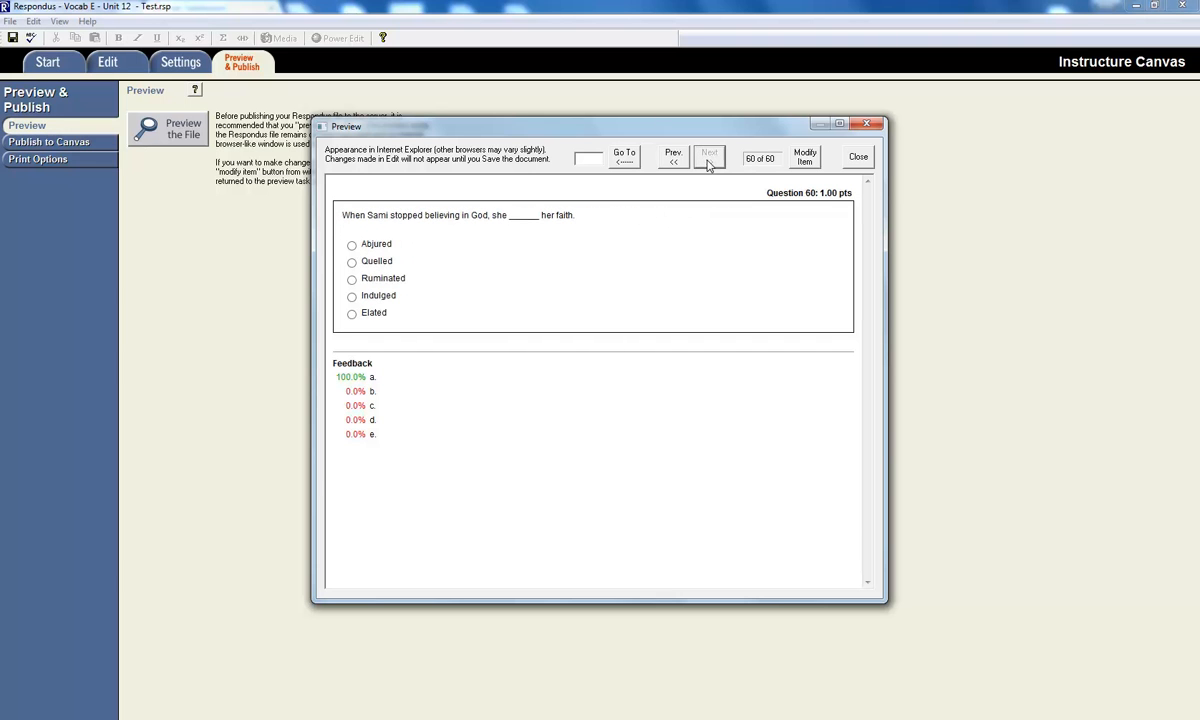
click(857, 158)
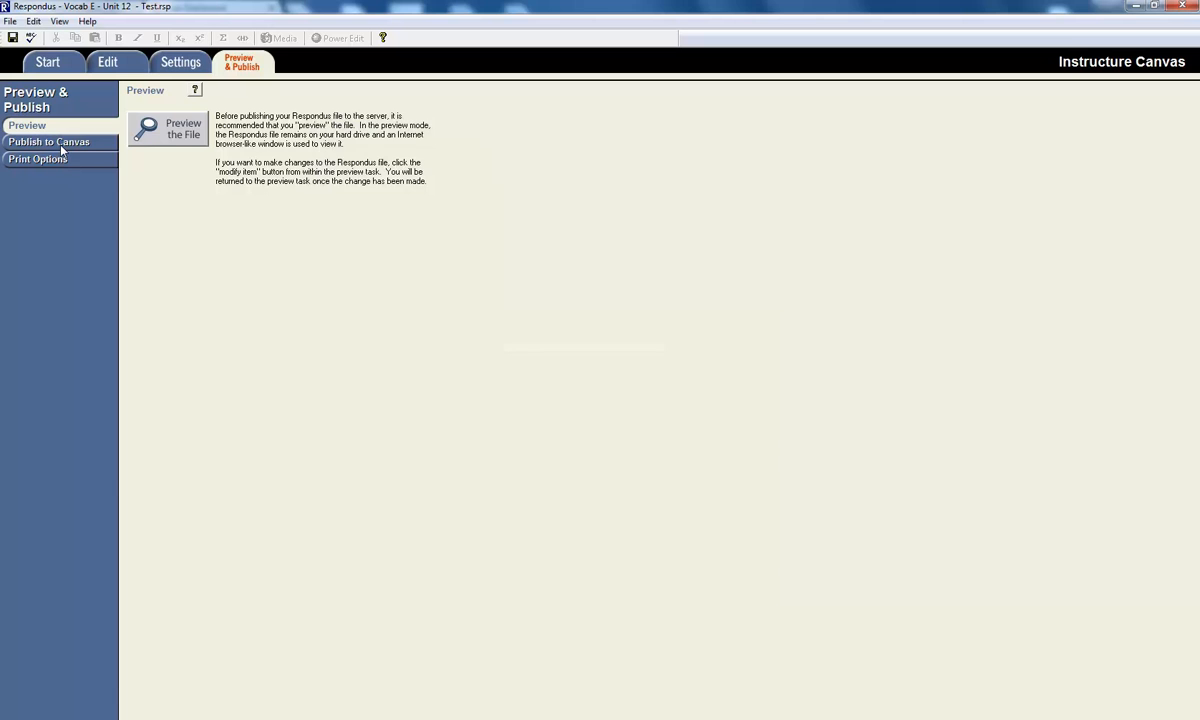
- Start publishing the test to the existing Canvas server as a newly created graded quiz with question groups applied
click(62, 145)
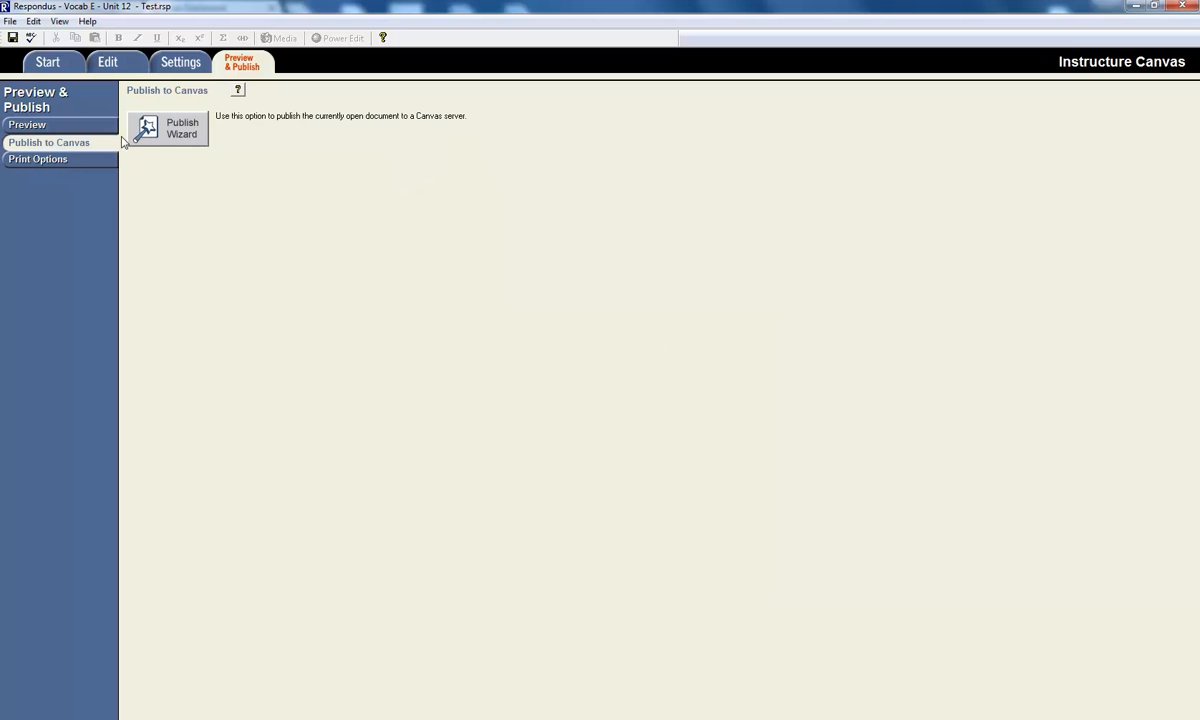
click(187, 132)
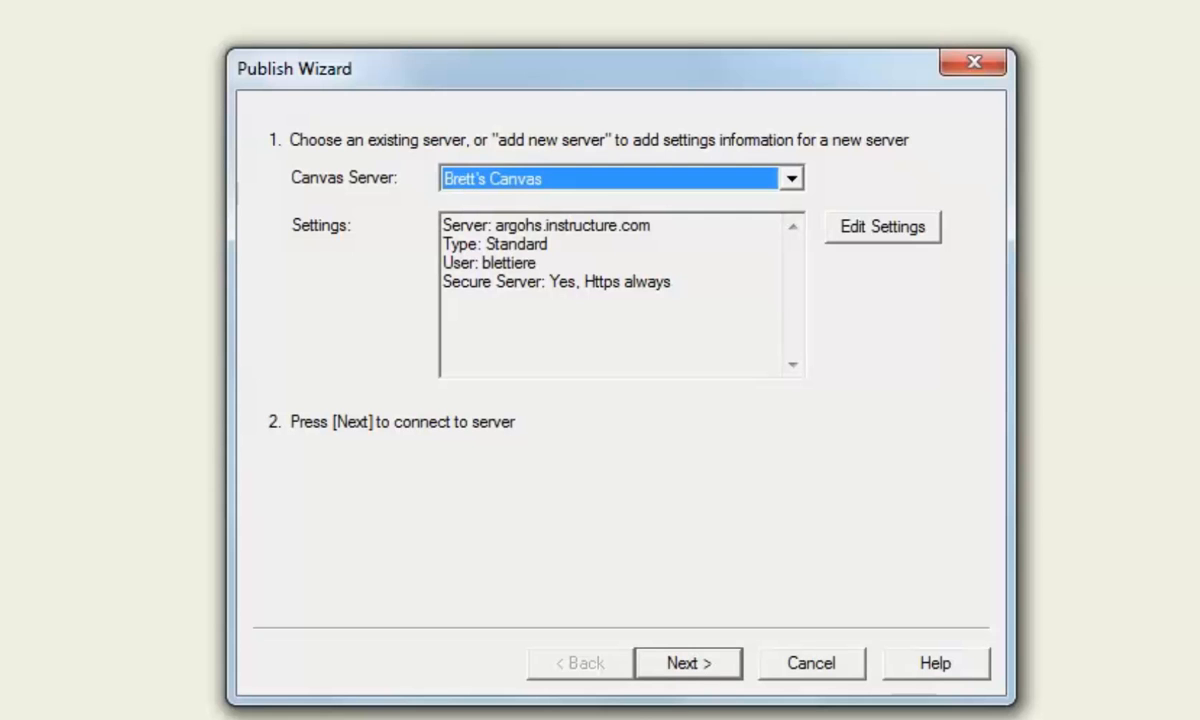
click(668, 665)
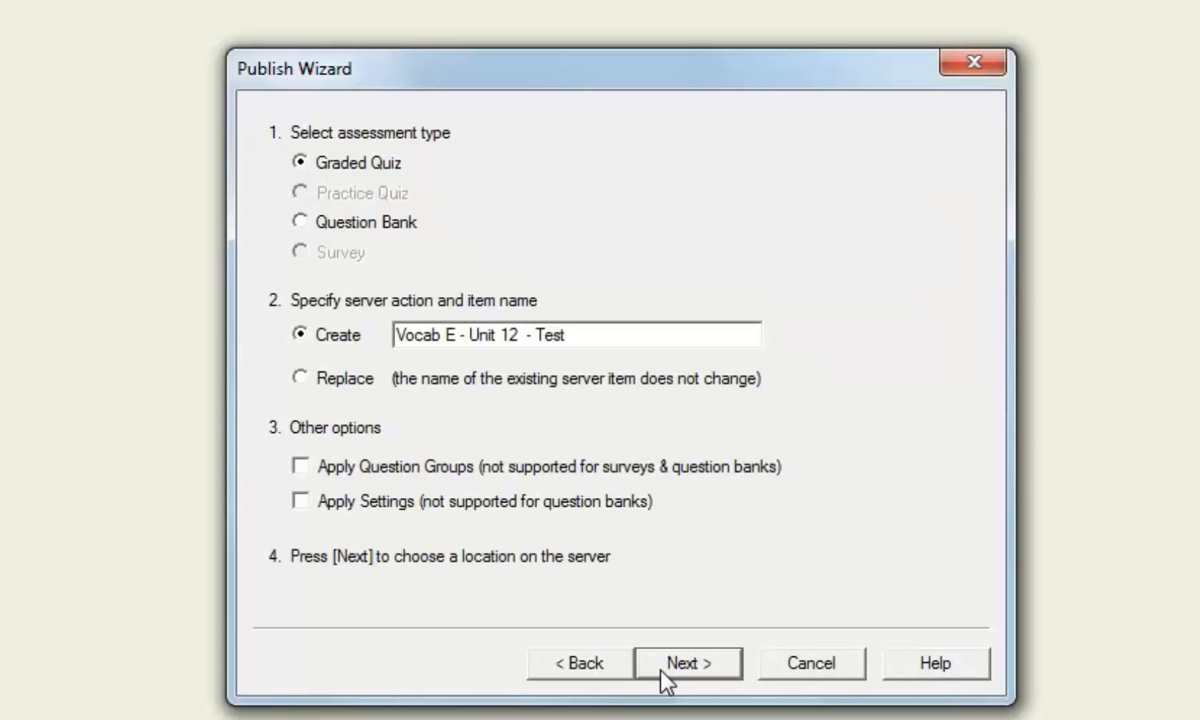
click(298, 466)
click(716, 664)
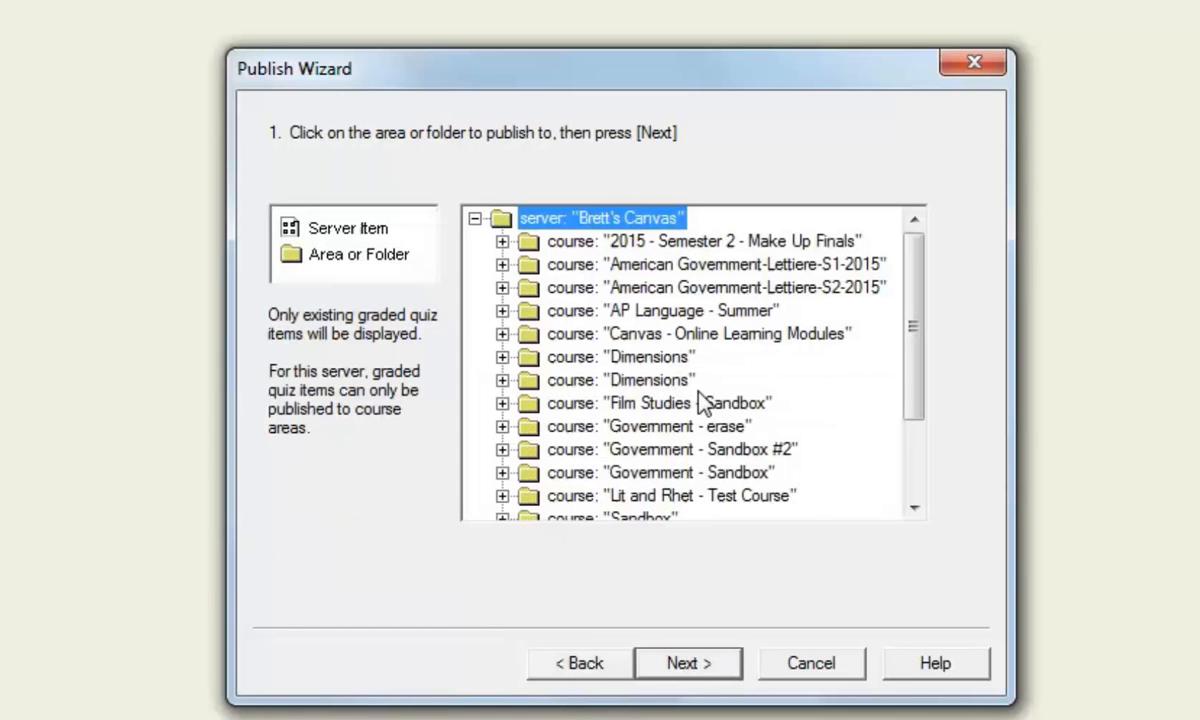
- Publish the quiz to the "Government - Sandbox" course and finish the wizard
drag(911, 335, 916, 394)
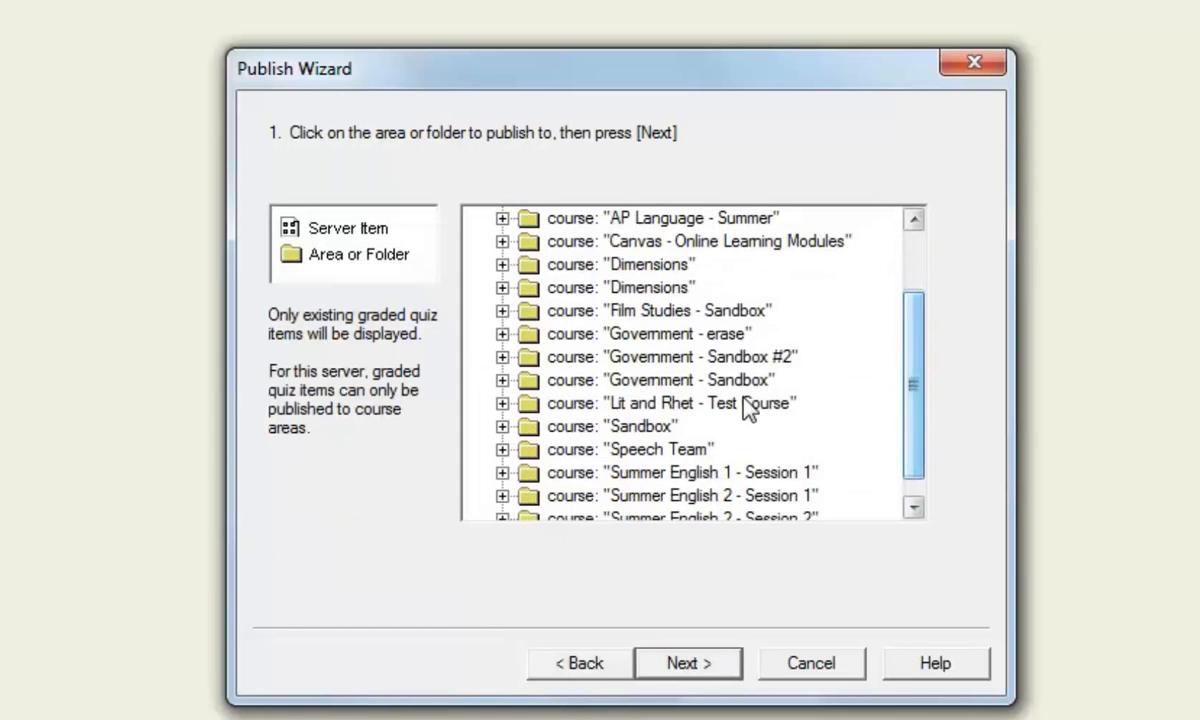
click(628, 385)
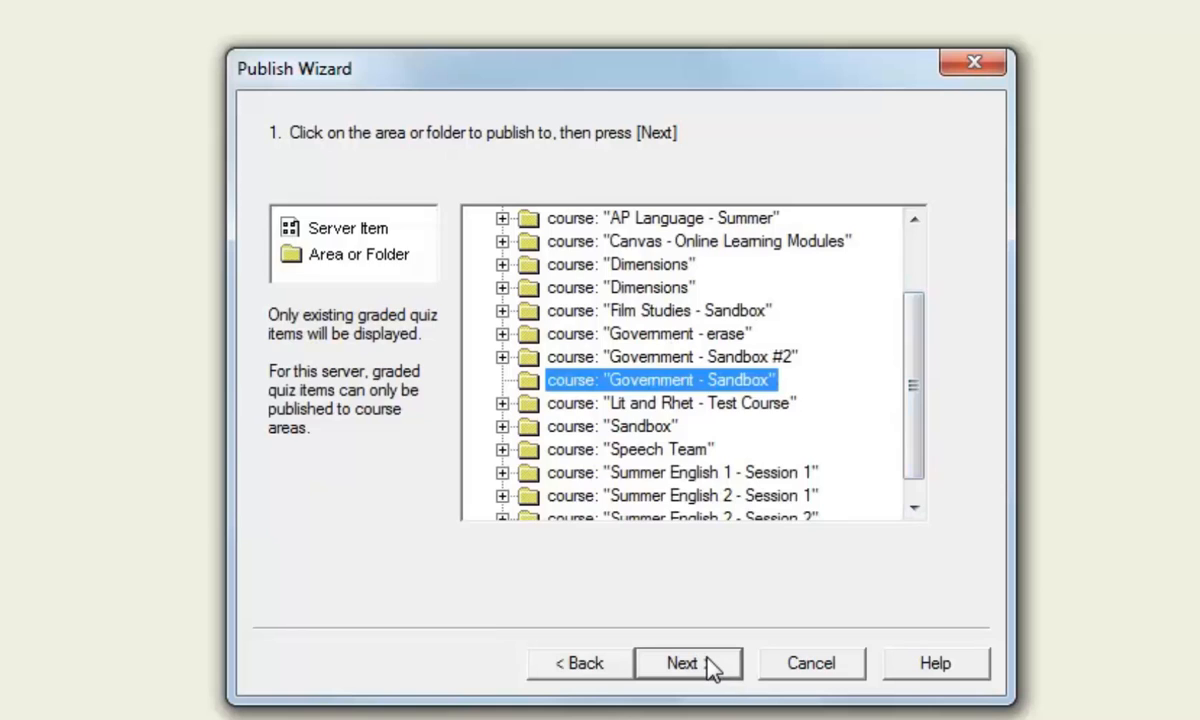
click(708, 662)
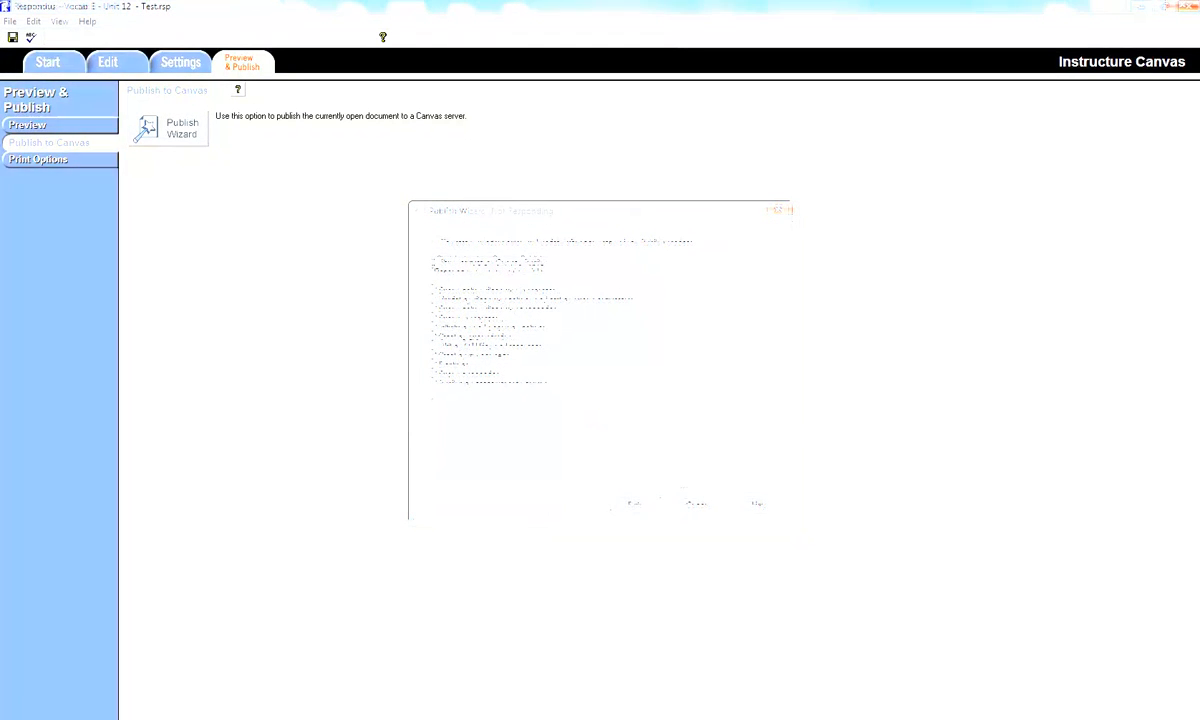
click(637, 505)
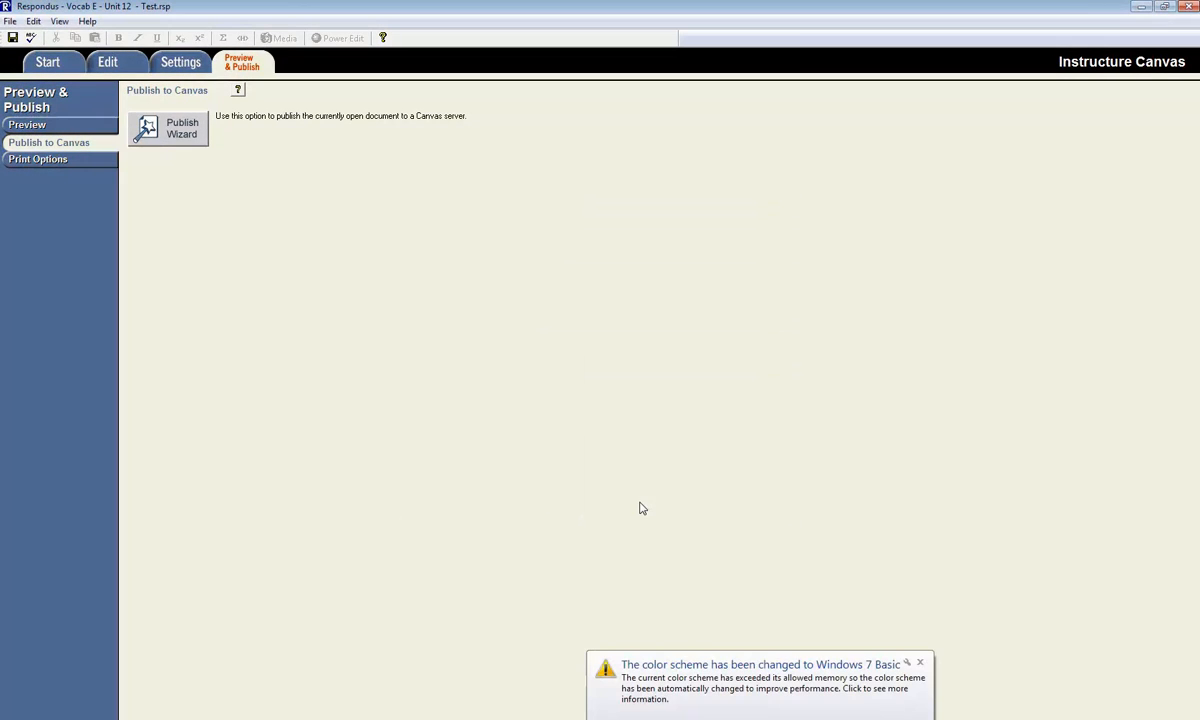
click(920, 664)
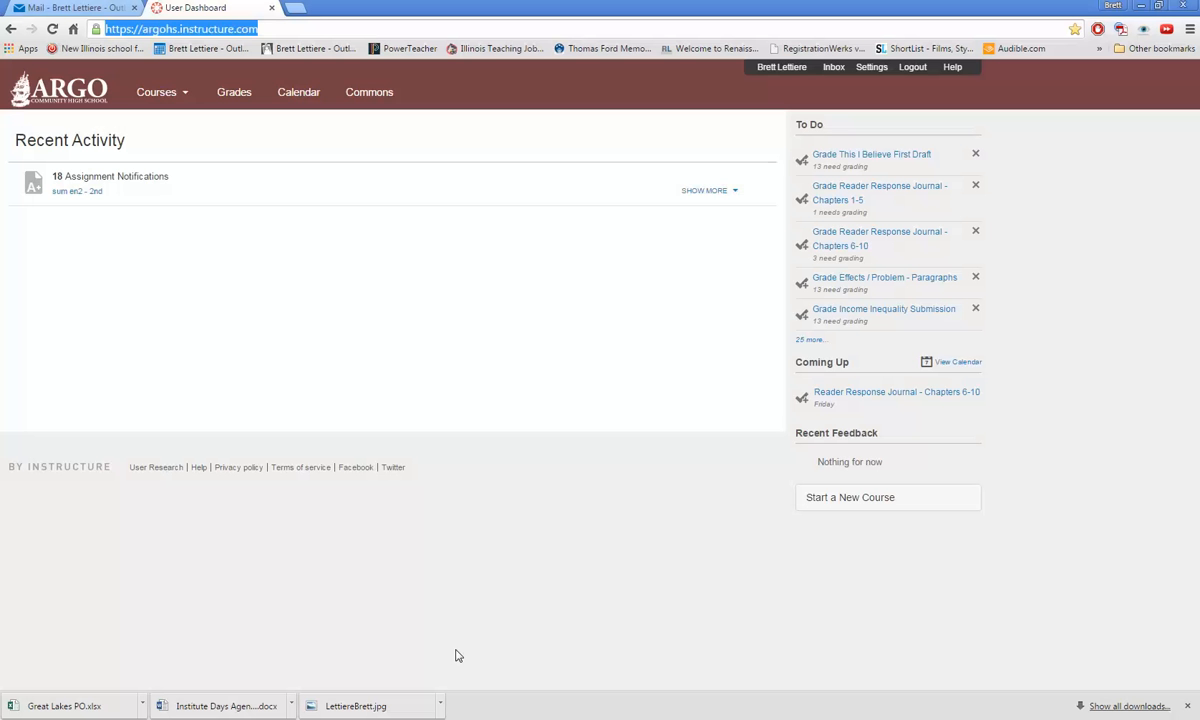
- Switch to Canvas in the browser and open the Vocab E - Unit 12 - Test quiz from the Government - Sandbox course for editing
mouse_move(140, 91)
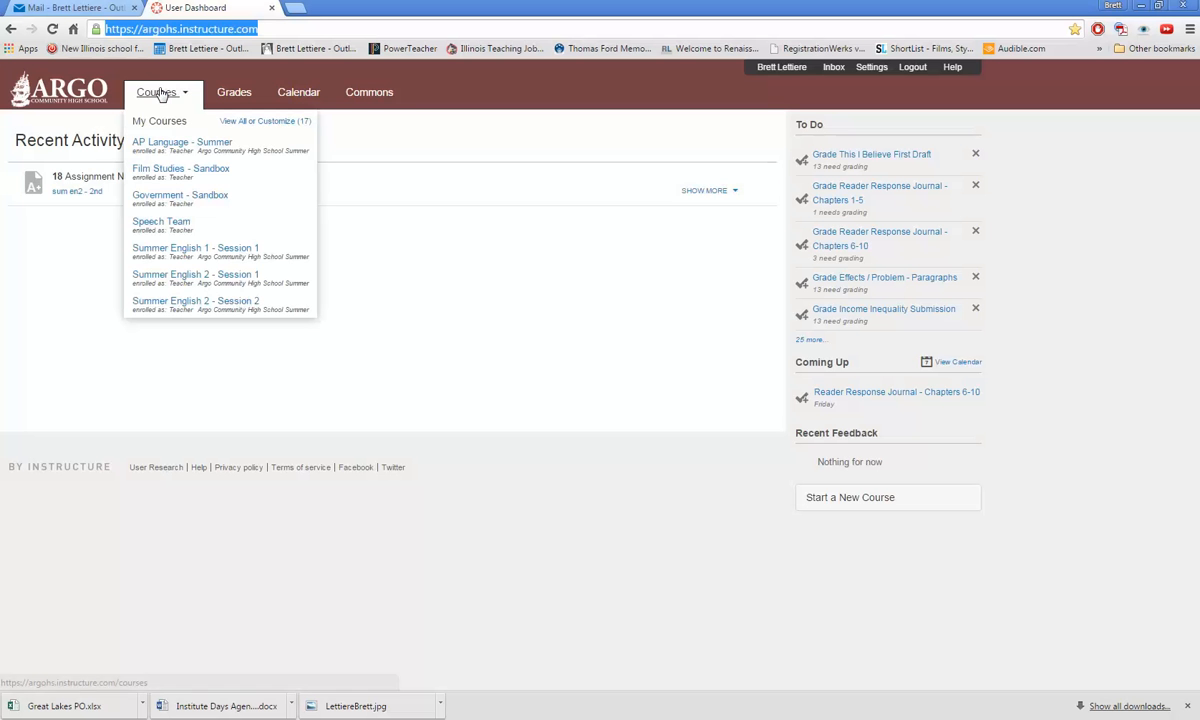
click(172, 200)
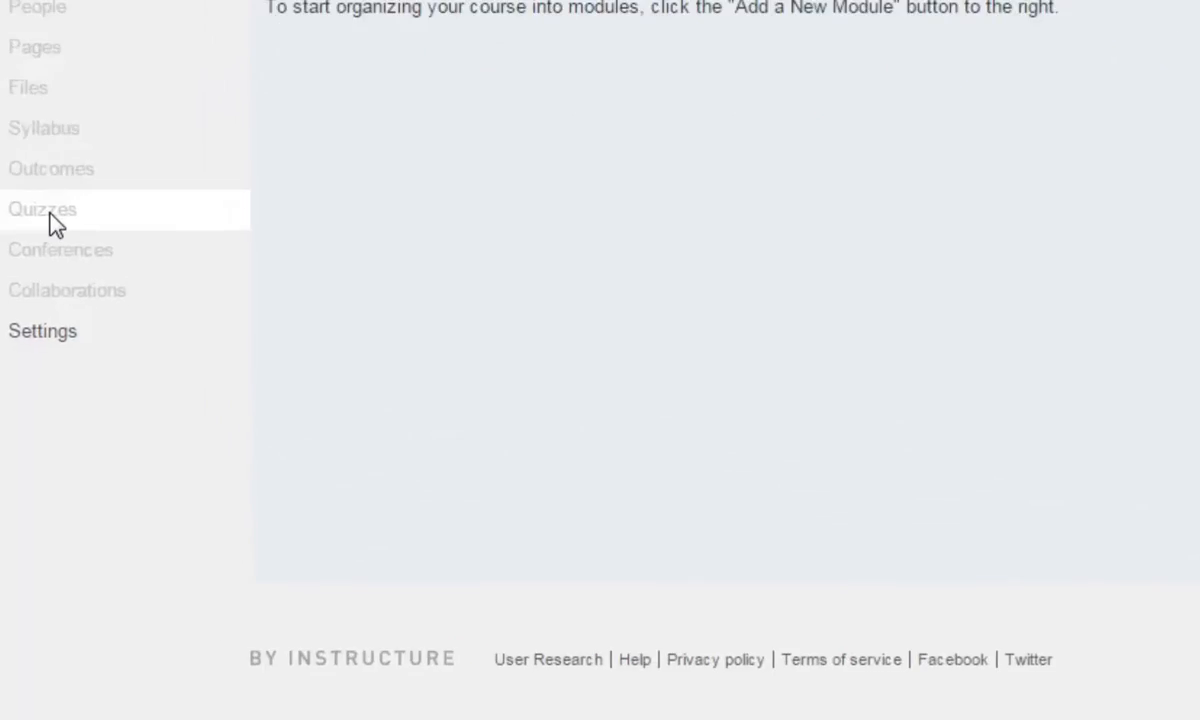
click(62, 150)
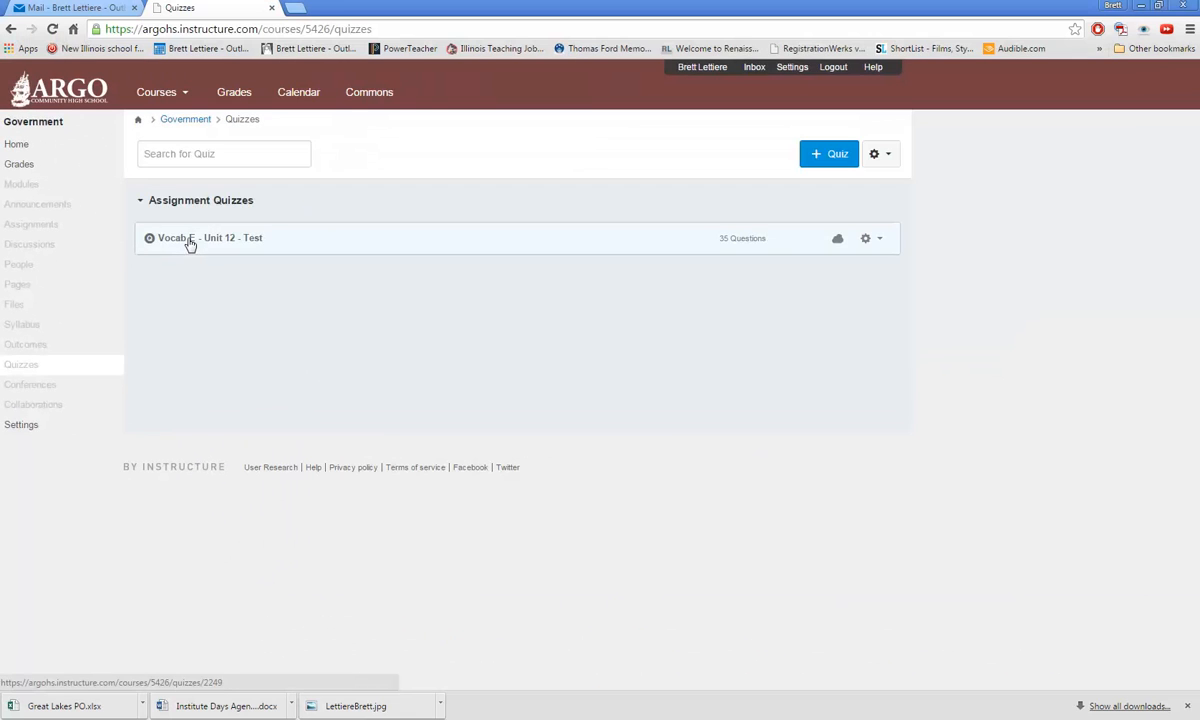
click(190, 243)
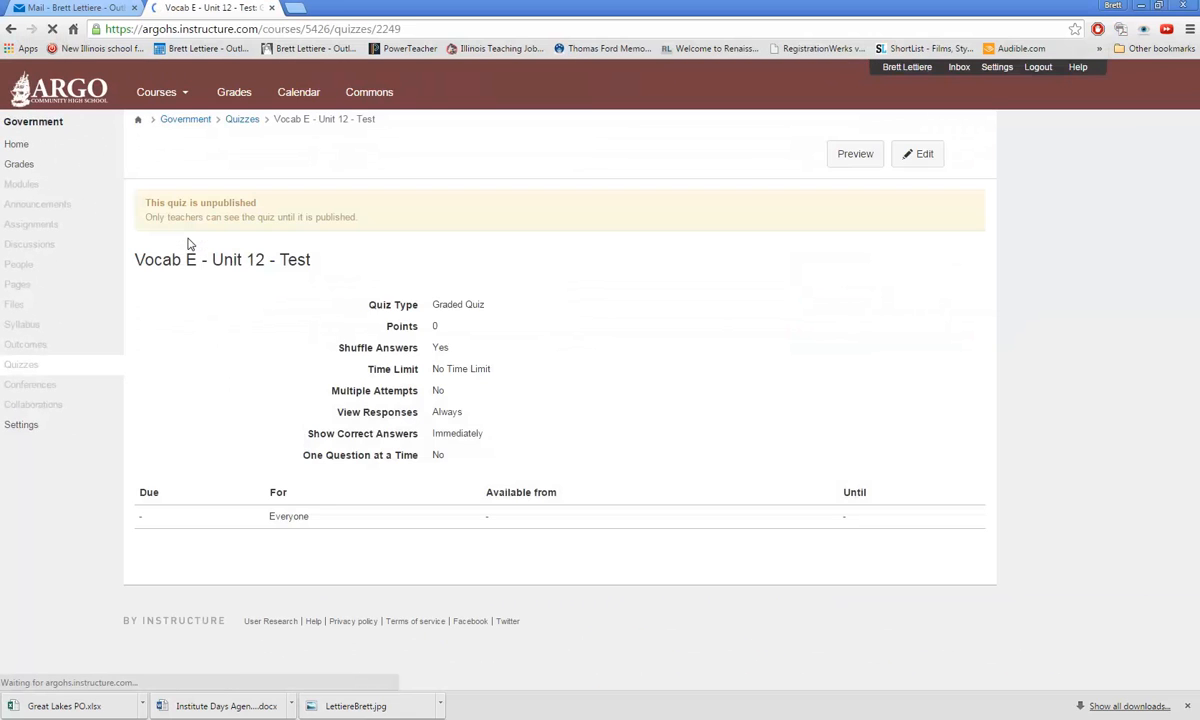
click(919, 158)
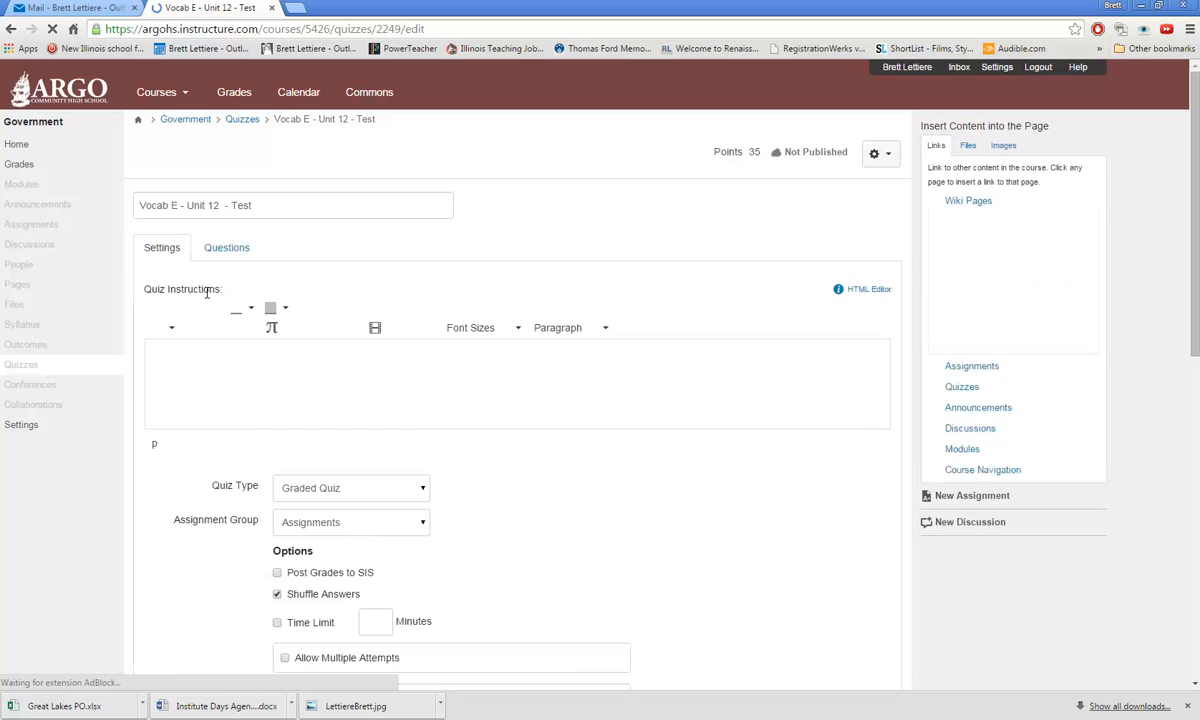
- Review the quiz's questions in Question Set 1 and Question Set 2, and collapse both sets
click(228, 249)
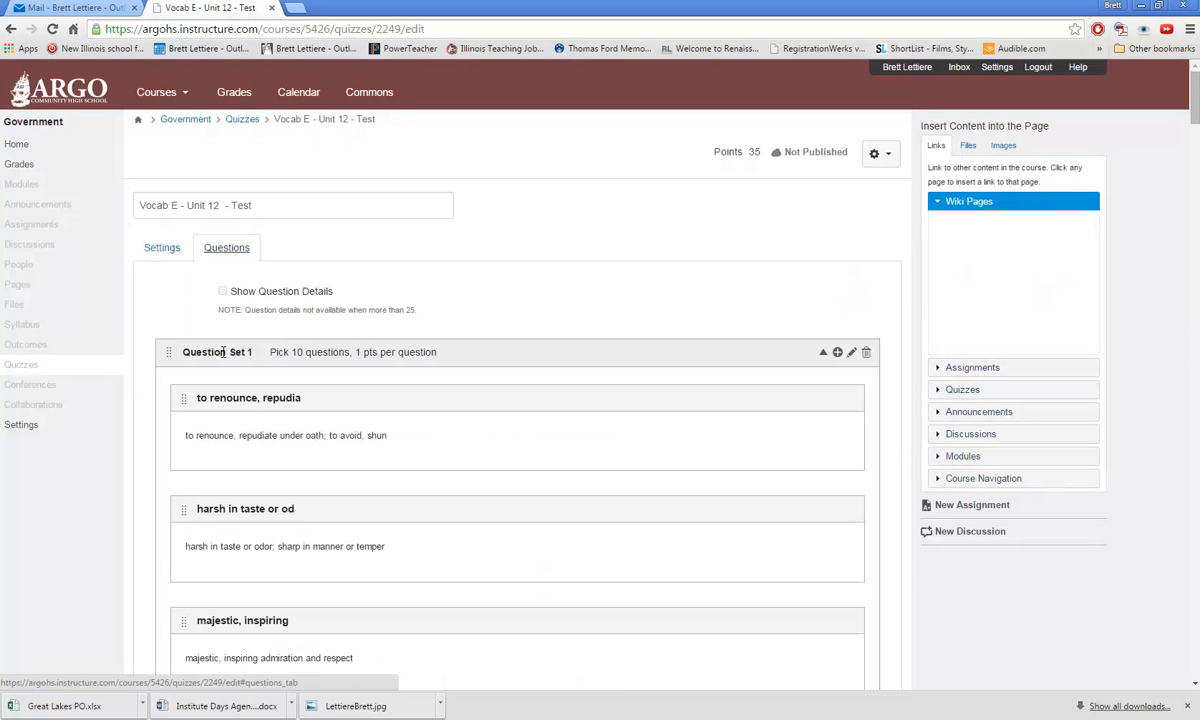
scroll(328, 348, down, 1)
scroll(380, 348, up, 1)
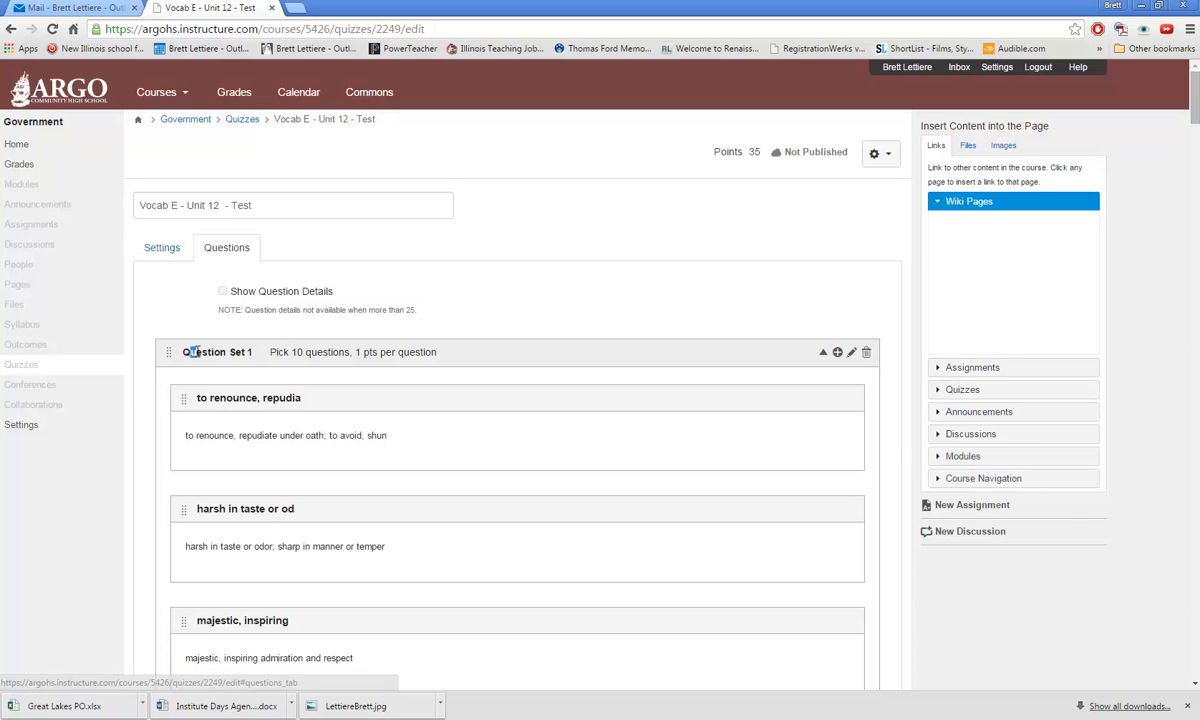
scroll(201, 351, down, 15)
scroll(250, 402, up, 15)
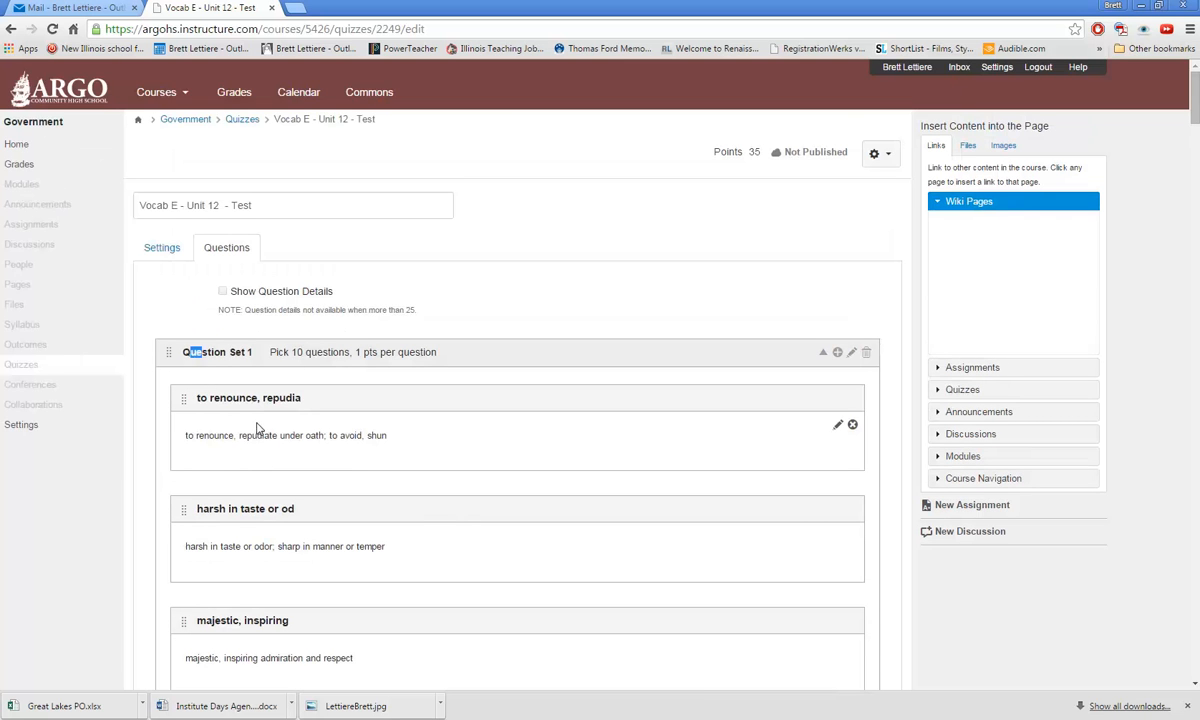
scroll(255, 442, down, 5)
scroll(255, 442, up, 4)
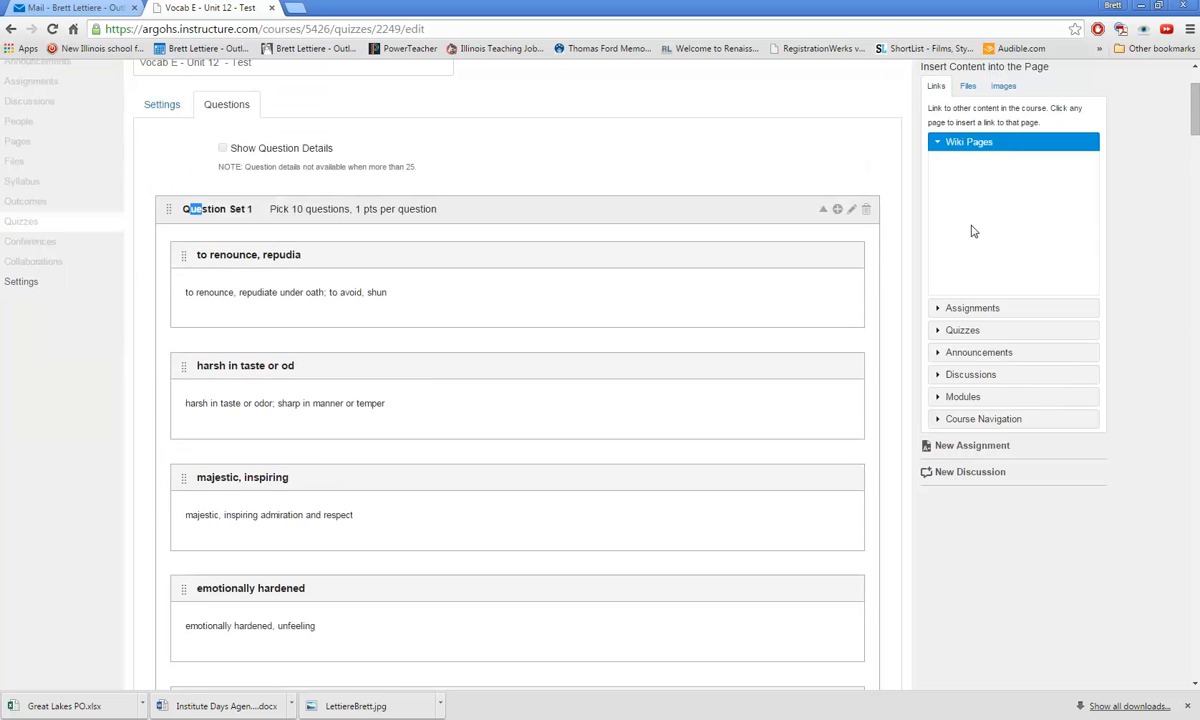
click(823, 209)
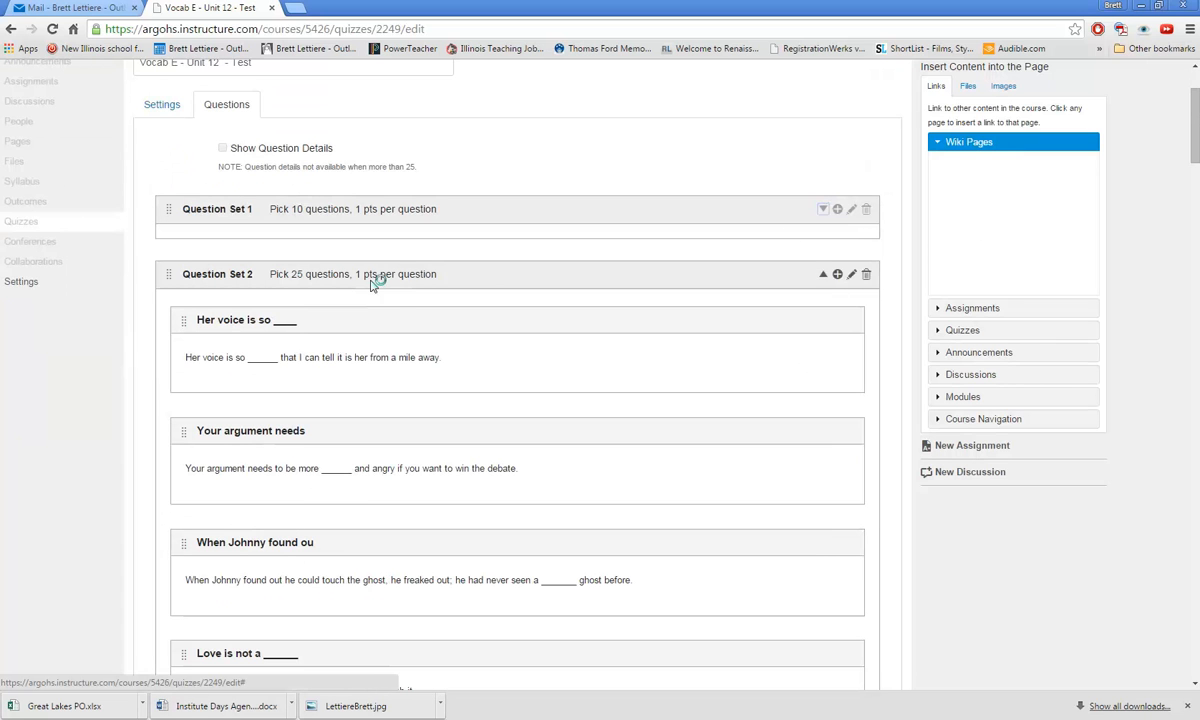
click(823, 274)
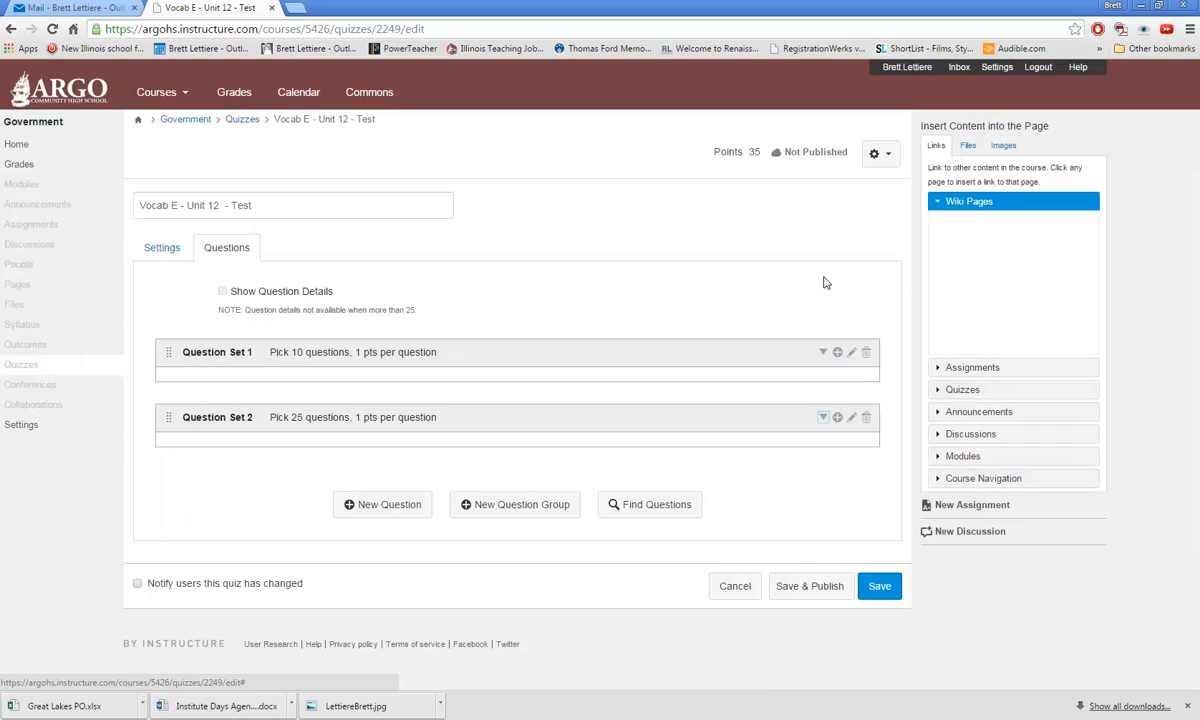
- Turn on Post Grades to SIS in the quiz settings
click(159, 250)
scroll(307, 436, down, 1)
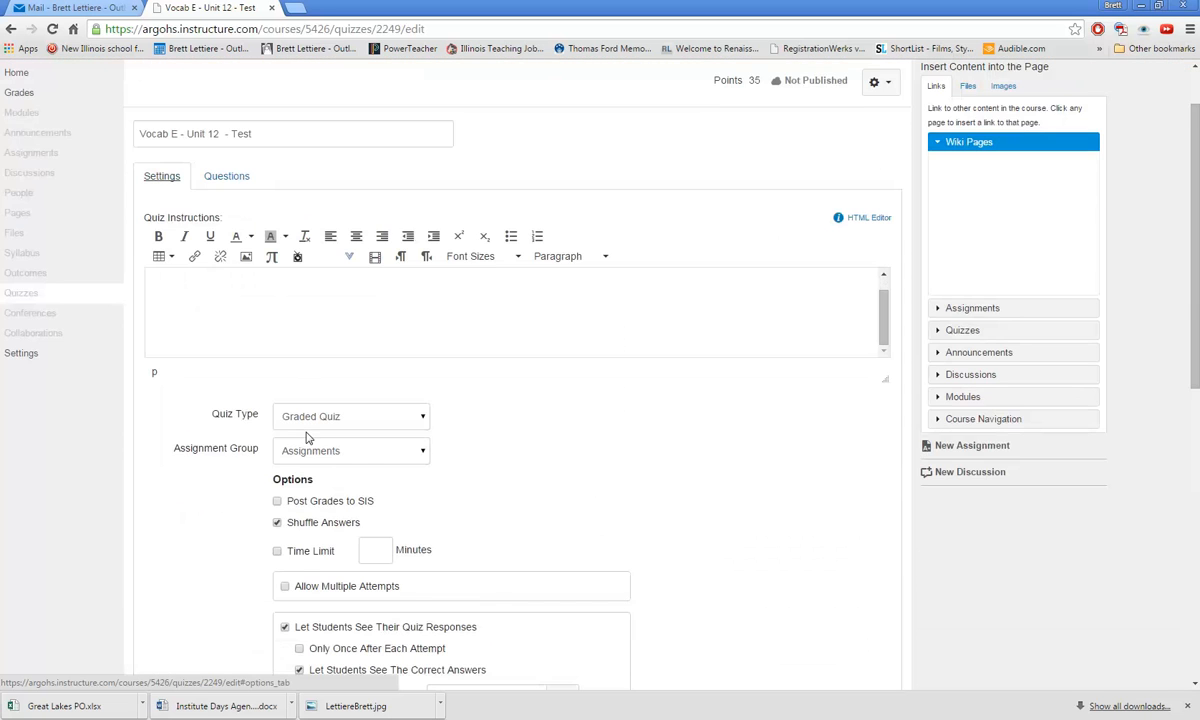
scroll(307, 436, up, 1)
scroll(307, 436, down, 2)
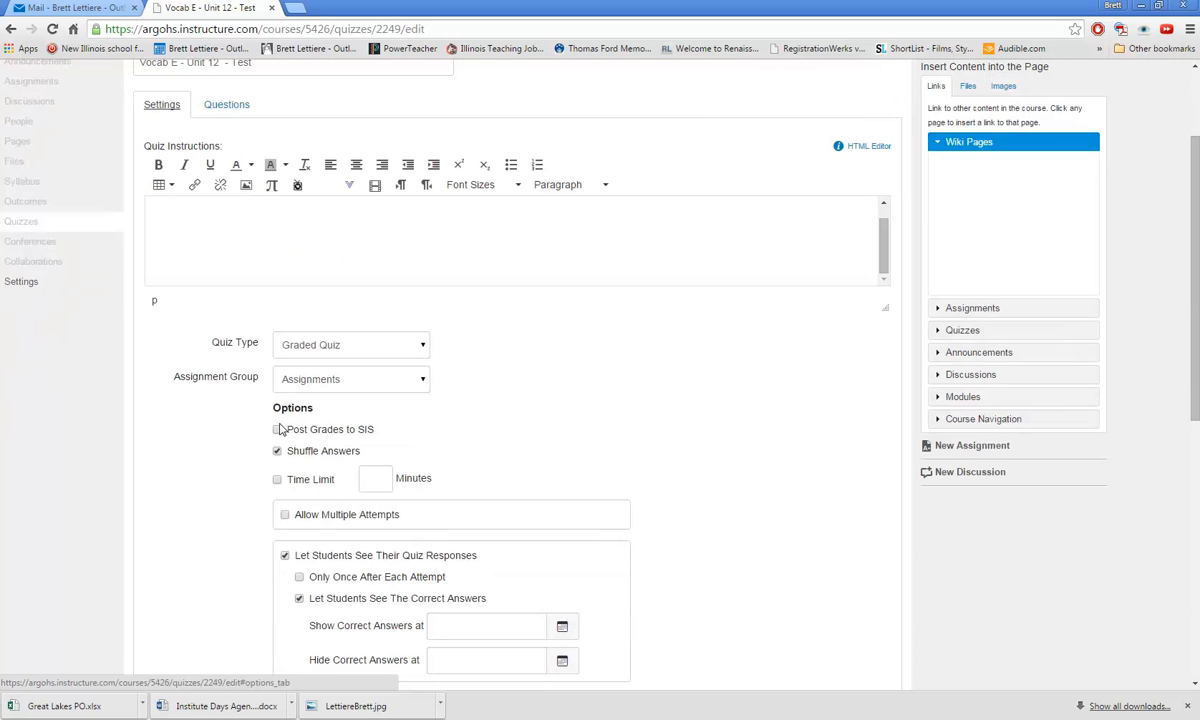
click(278, 431)
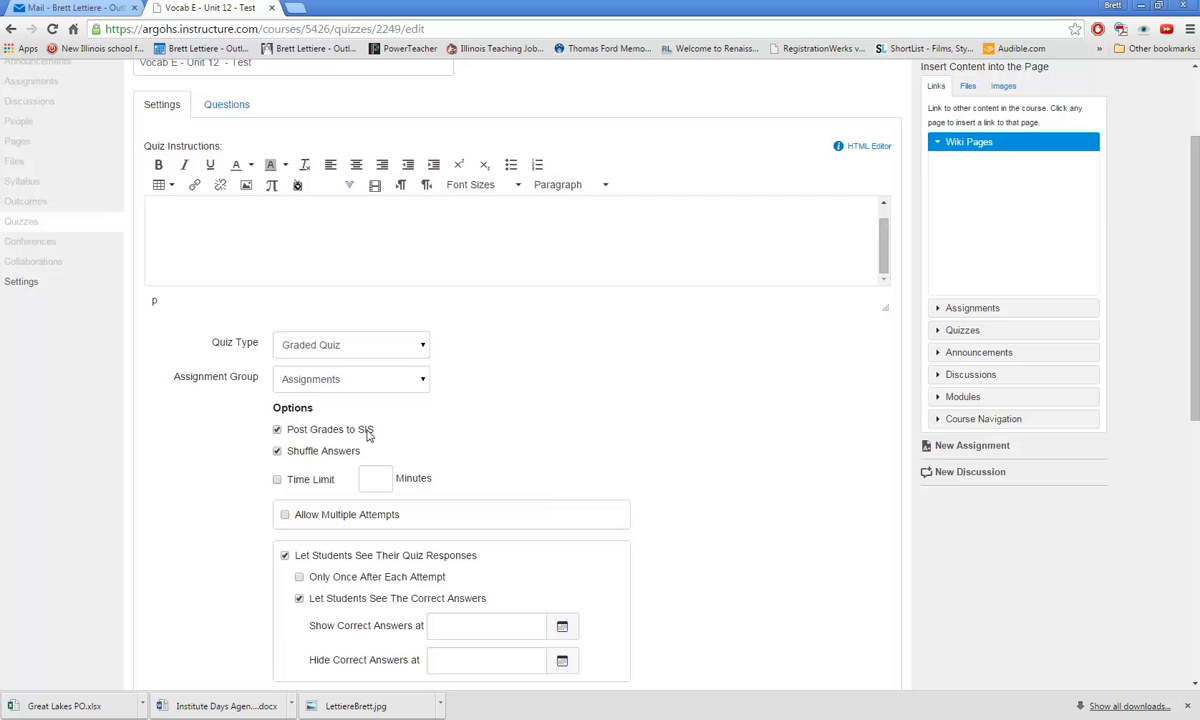
- Allow multiple attempts on the quiz and limit the allowed attempts to 2
scroll(366, 433, down, 3)
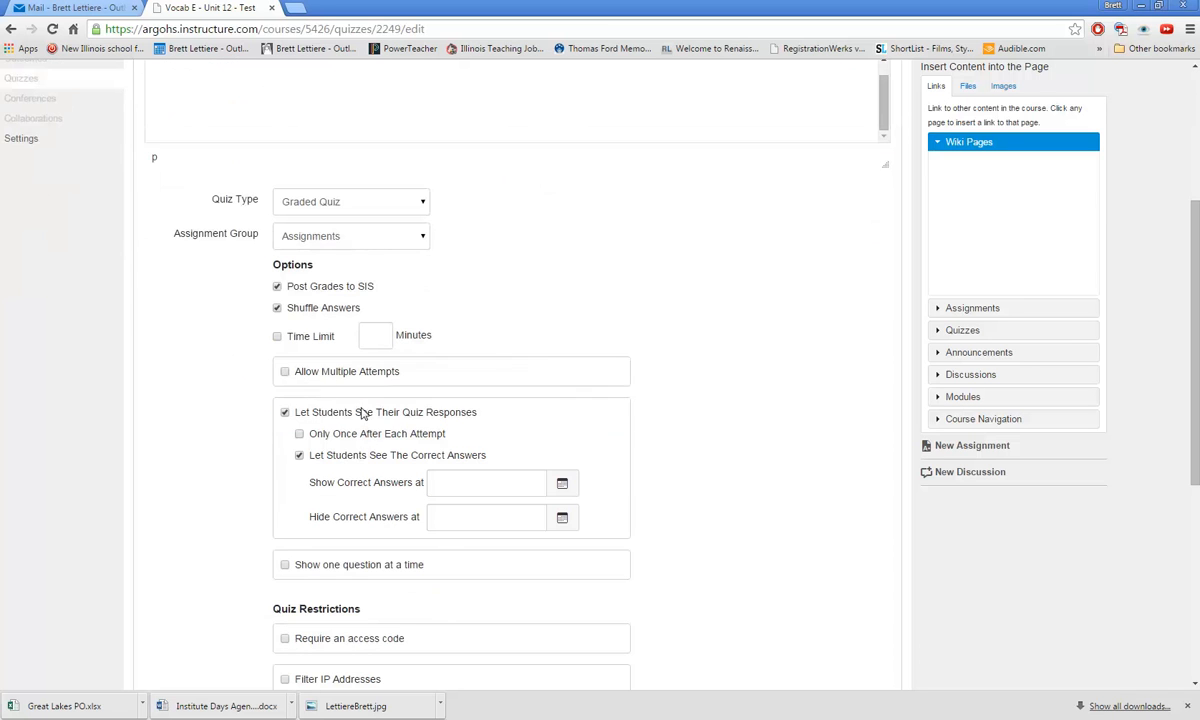
click(285, 371)
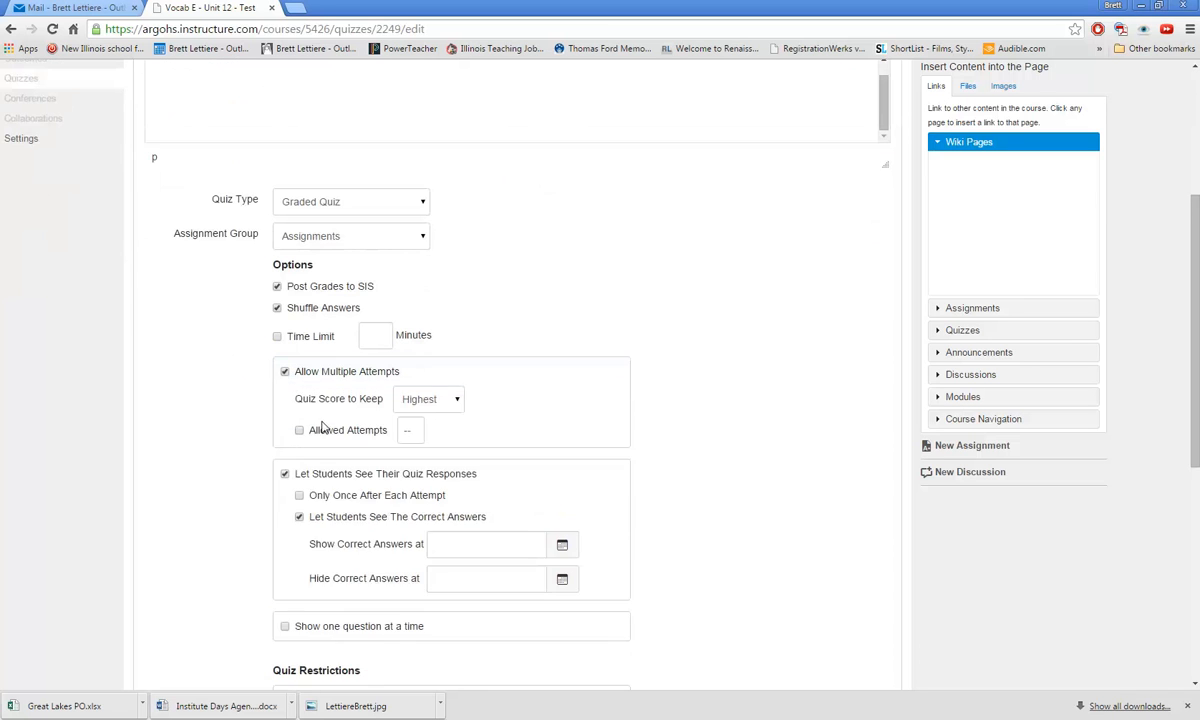
click(299, 430)
click(404, 431)
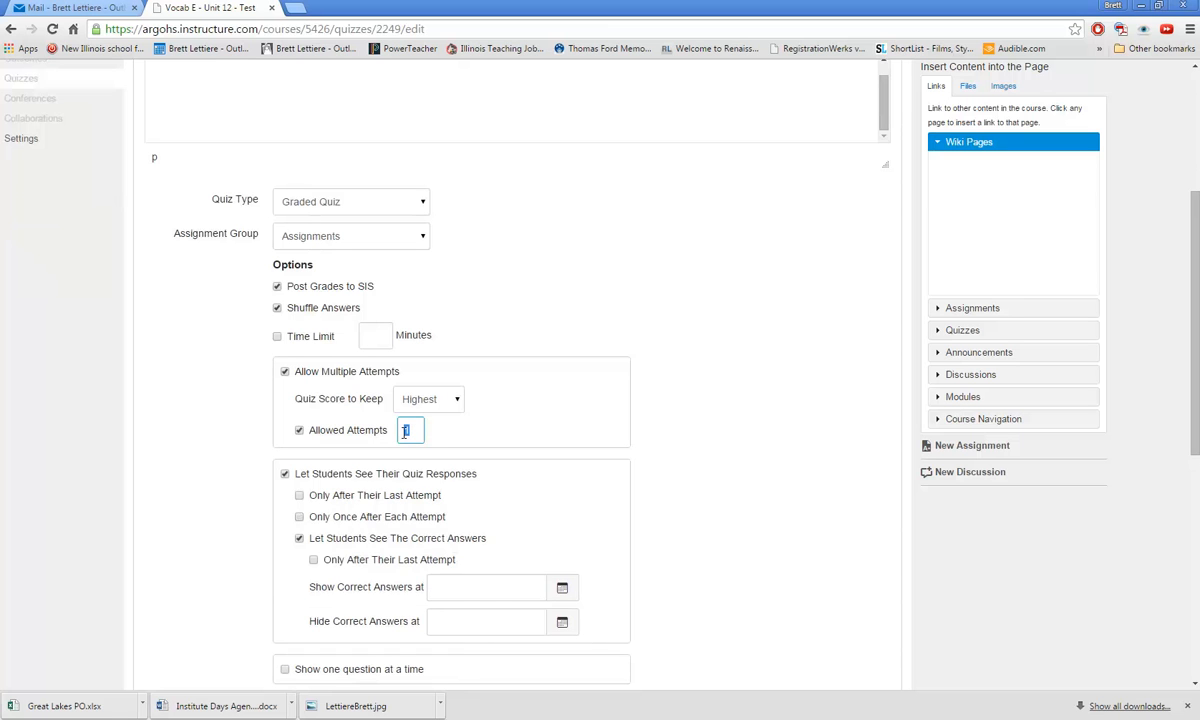
- Let students see their responses only once after each attempt, and the correct answers only after their last attempt
scroll(404, 431, down, 3)
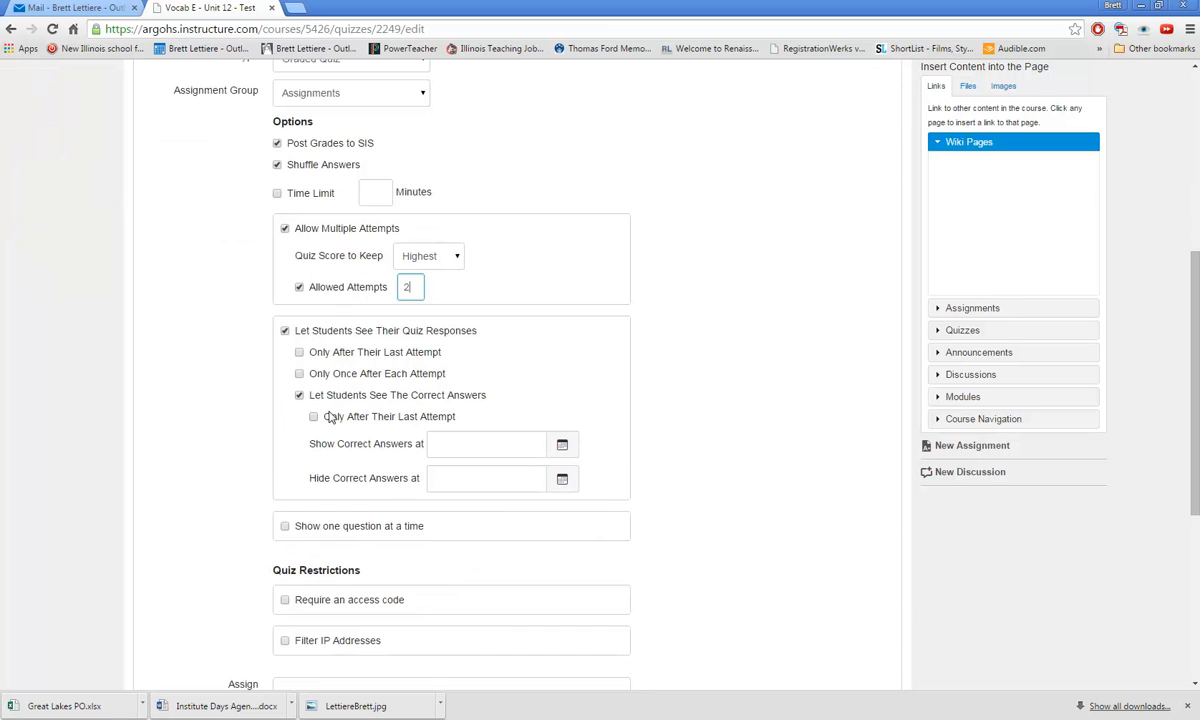
click(299, 375)
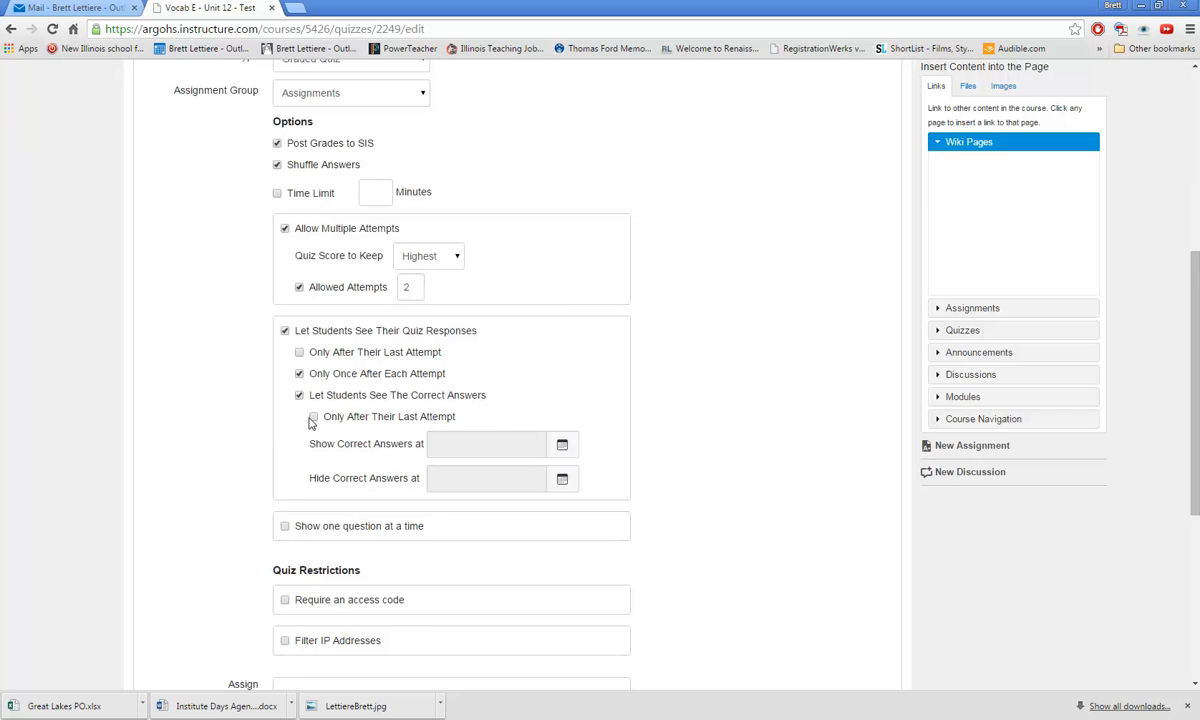
scroll(325, 440, down, 1)
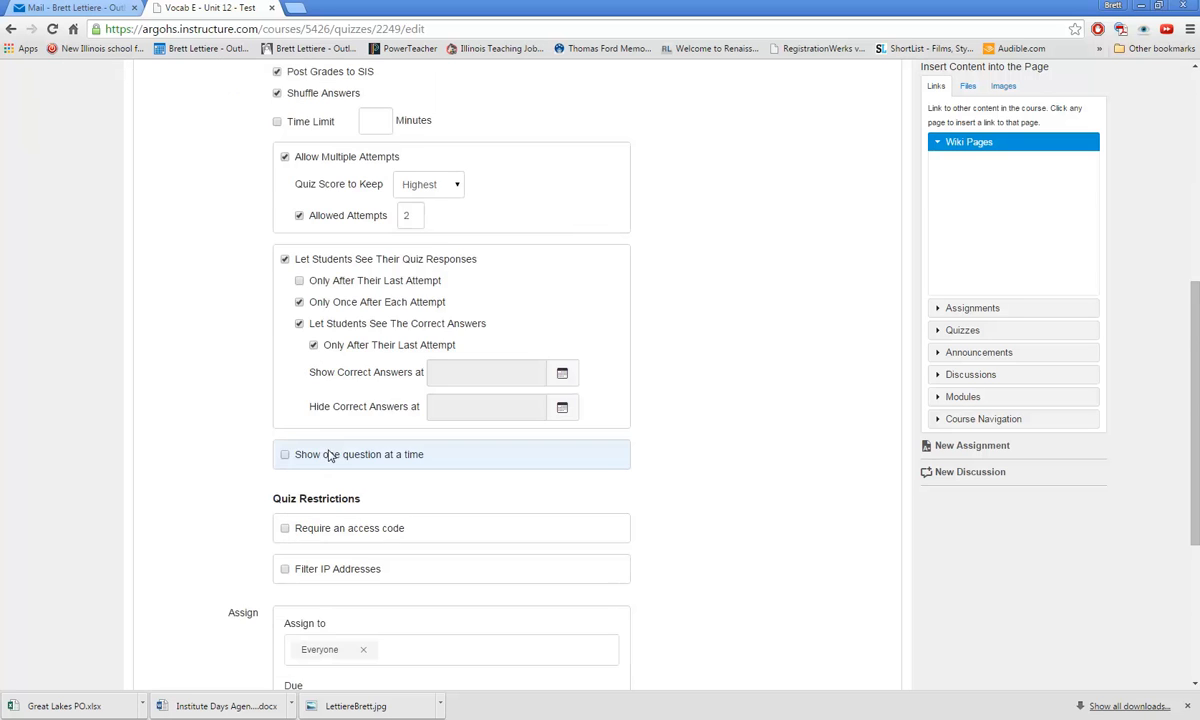
- Check who the quiz is assigned to and save the quiz without publishing it
scroll(330, 456, down, 4)
click(418, 368)
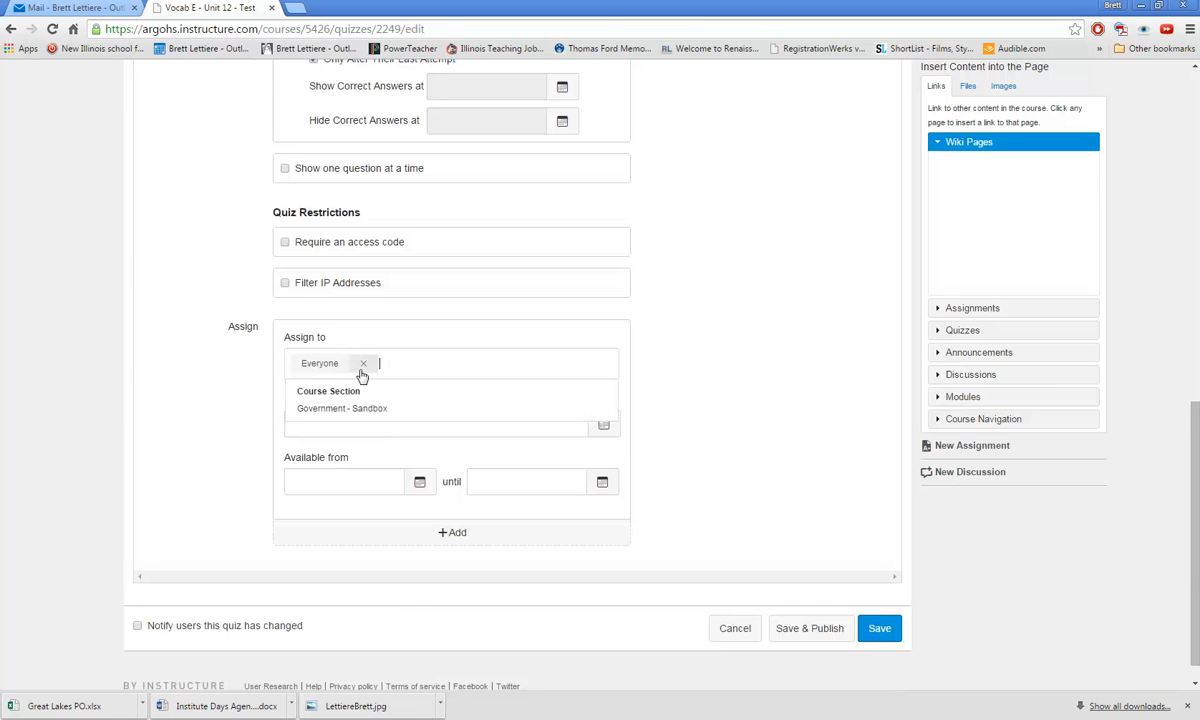
click(662, 358)
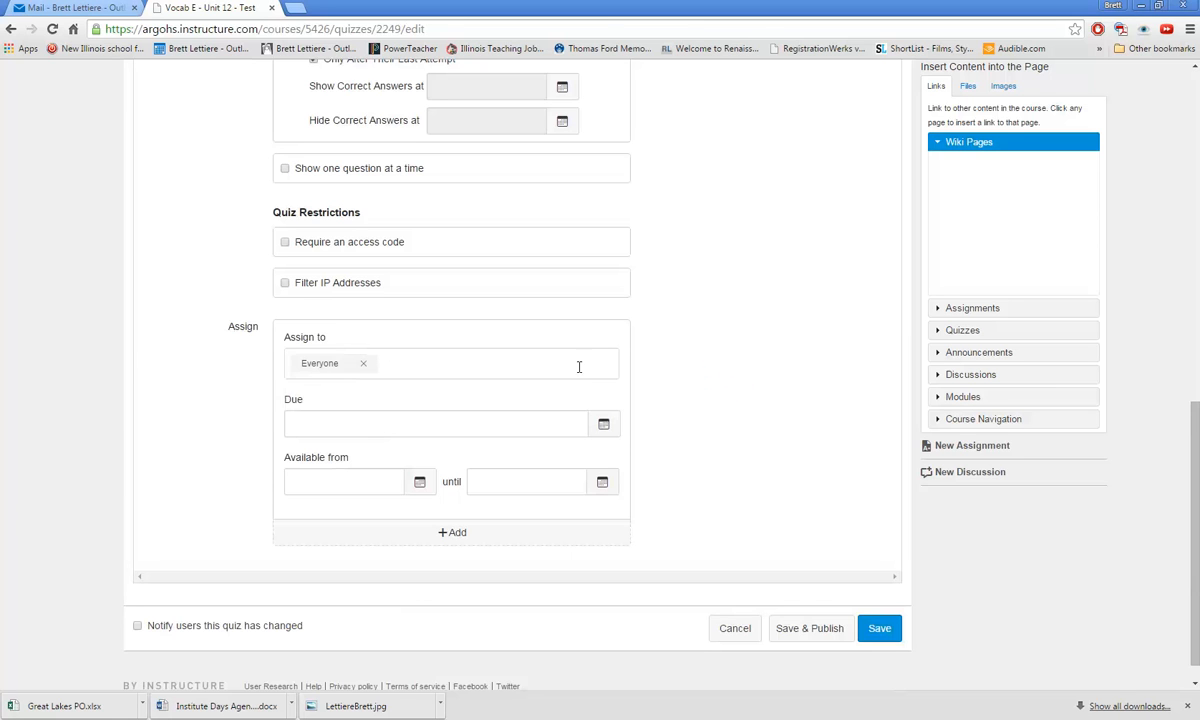
click(866, 630)
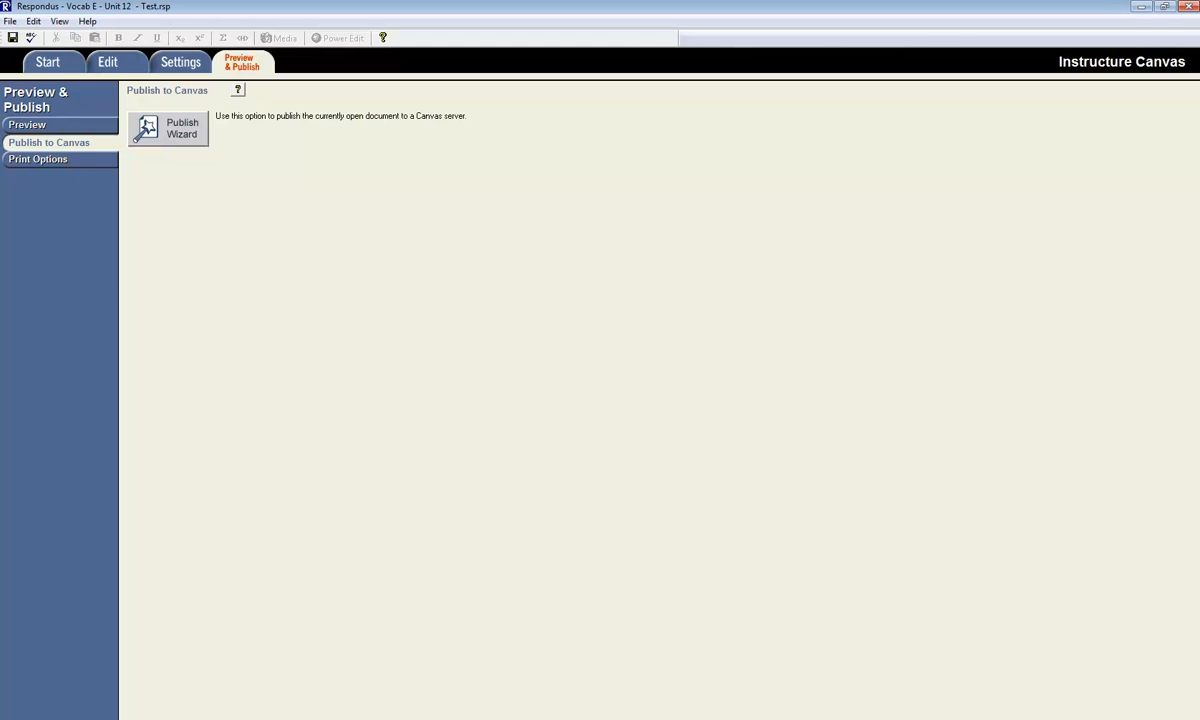
click(676, 719)
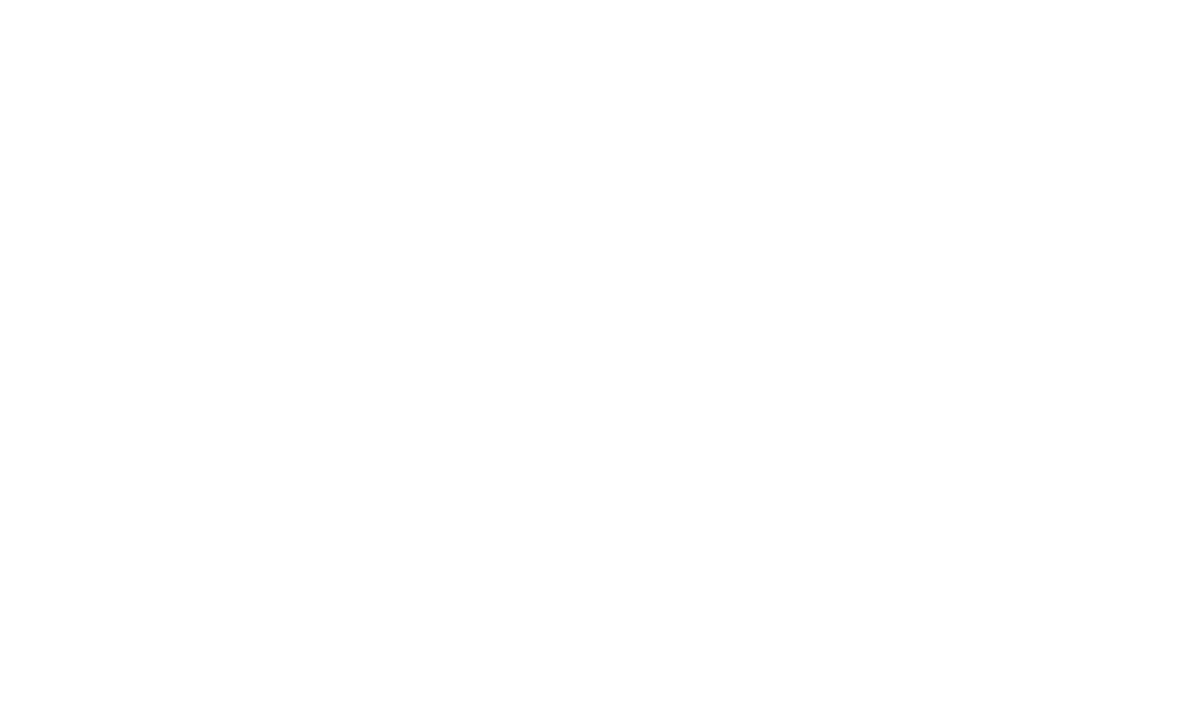